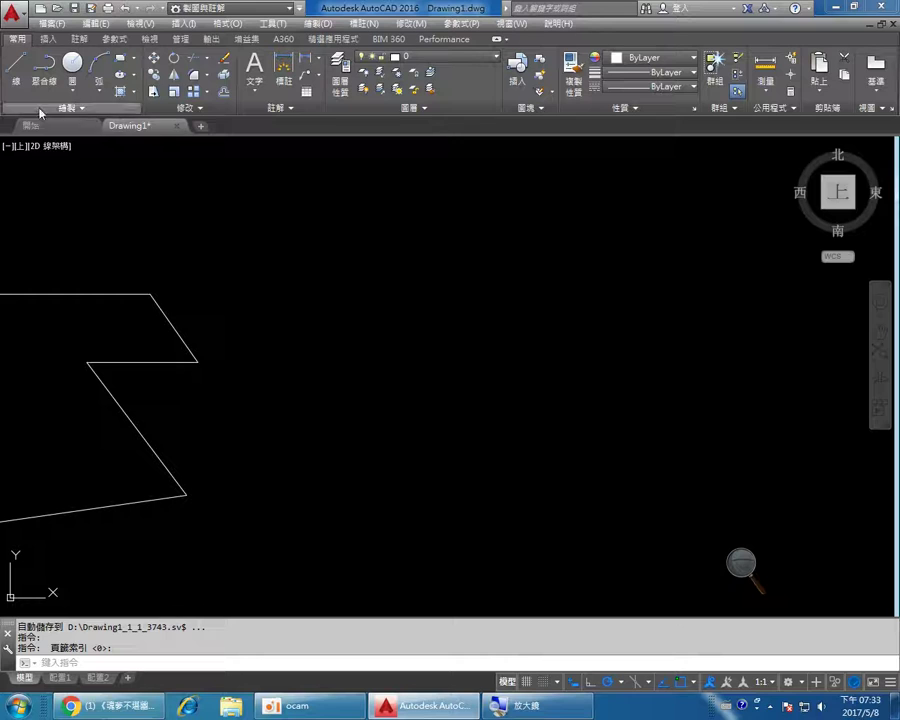
# - Draw a closed square with 100-unit sides using the Line command, in the empty area right of the existing outline
pyautogui.click(15, 62)
pyautogui.press('Escape')
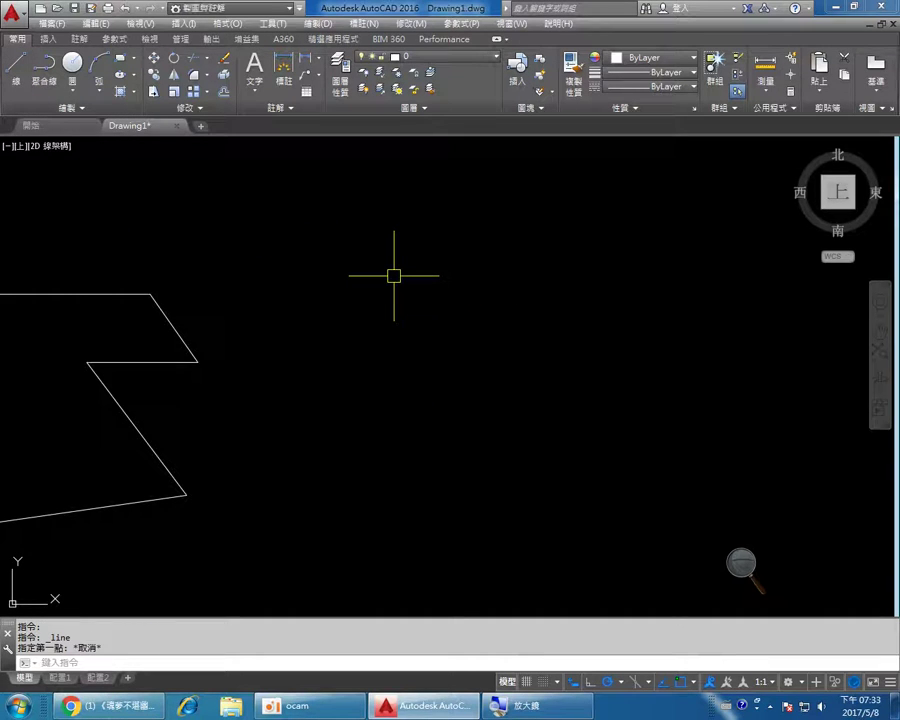
pyautogui.write('l')
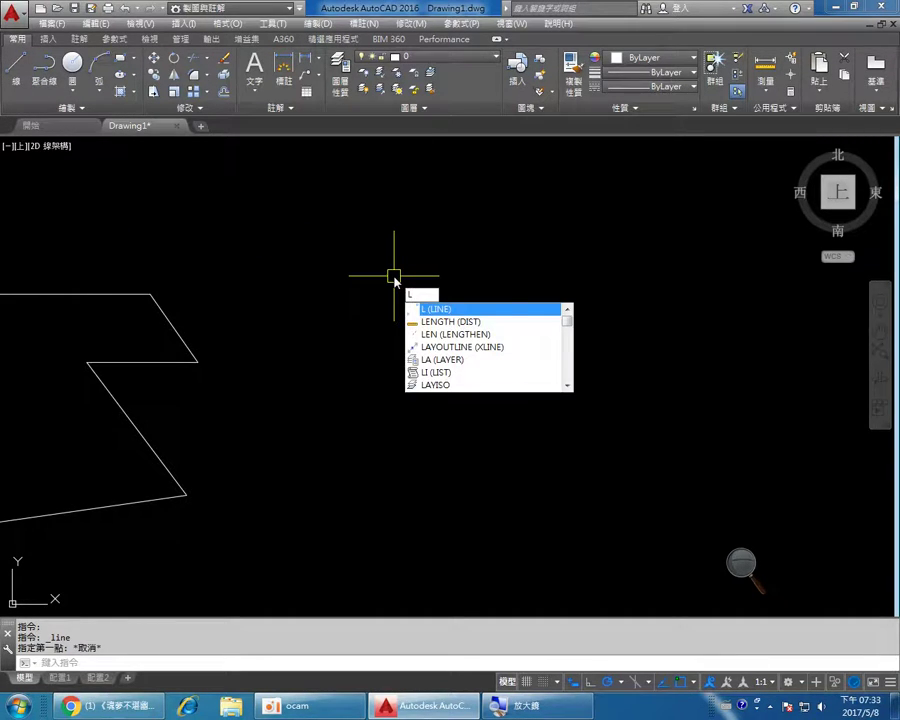
pyautogui.press('Return')
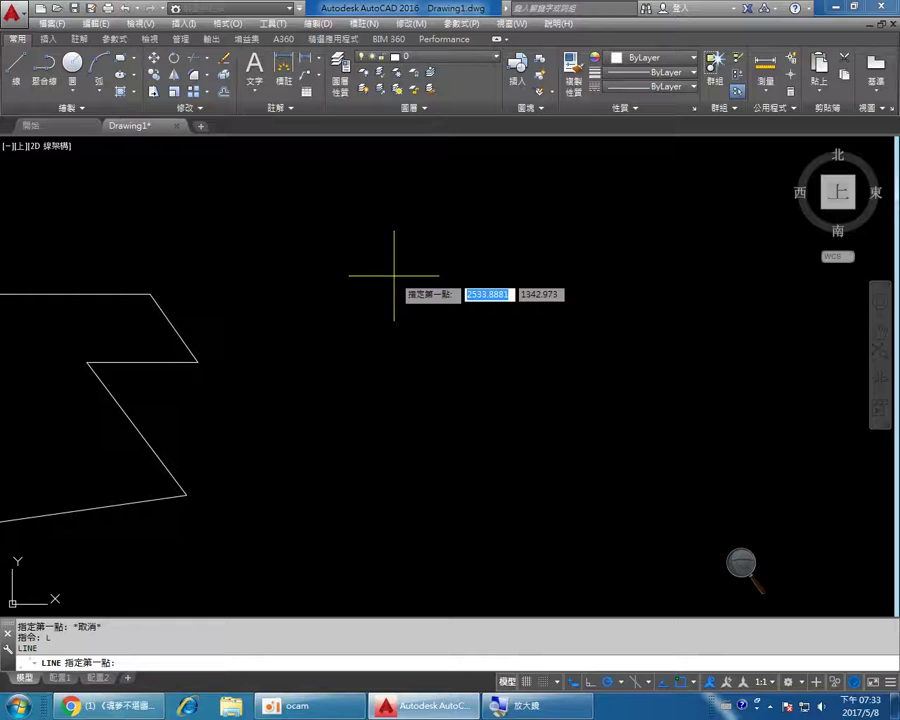
pyautogui.click(396, 399)
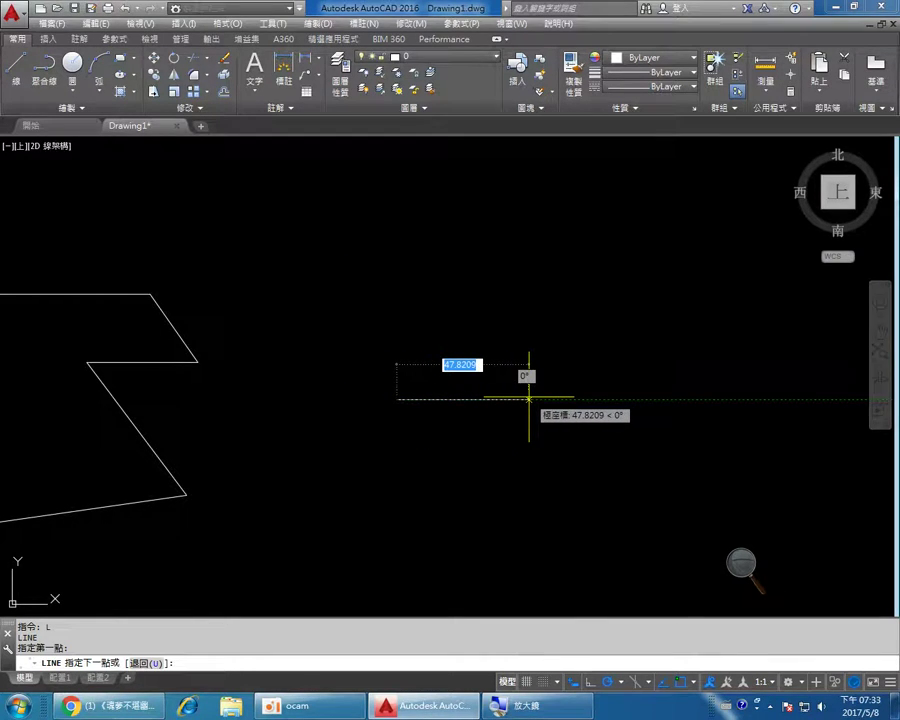
pyautogui.write('100')
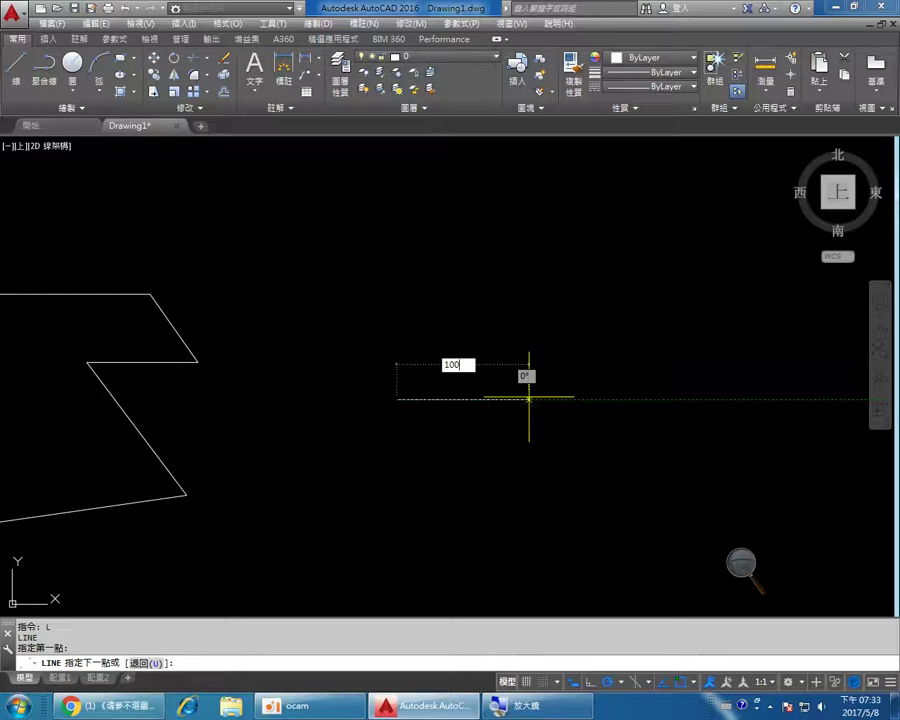
pyautogui.press('Return')
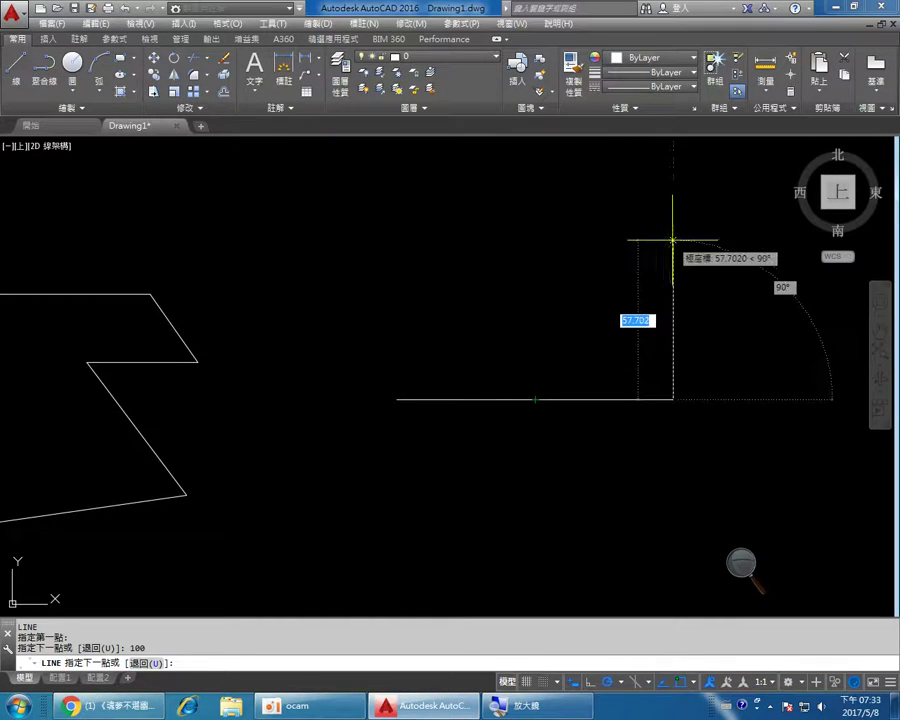
pyautogui.write('100')
pyautogui.press('Return')
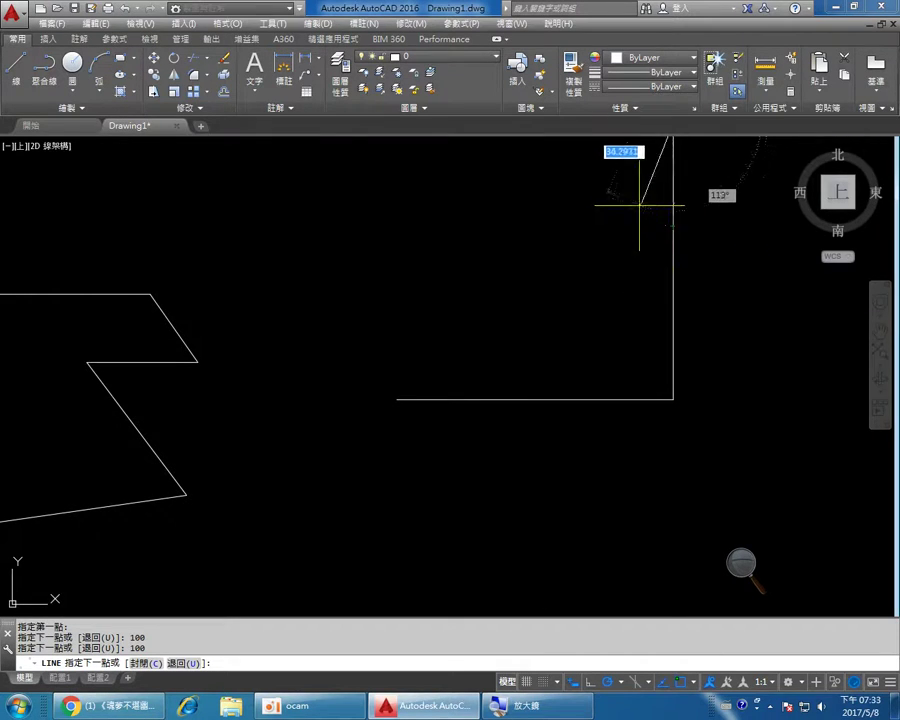
pyautogui.moveTo(640, 190); pyautogui.dragTo(611, 269, button='middle')
pyautogui.write('100')
pyautogui.press('Return')
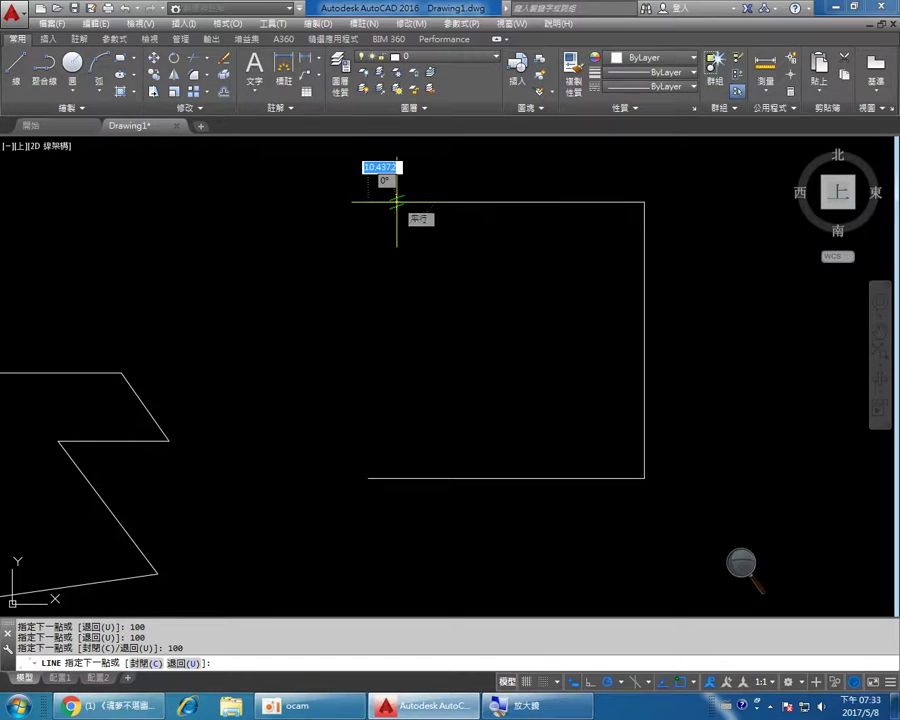
pyautogui.write('c')
pyautogui.press('Return')
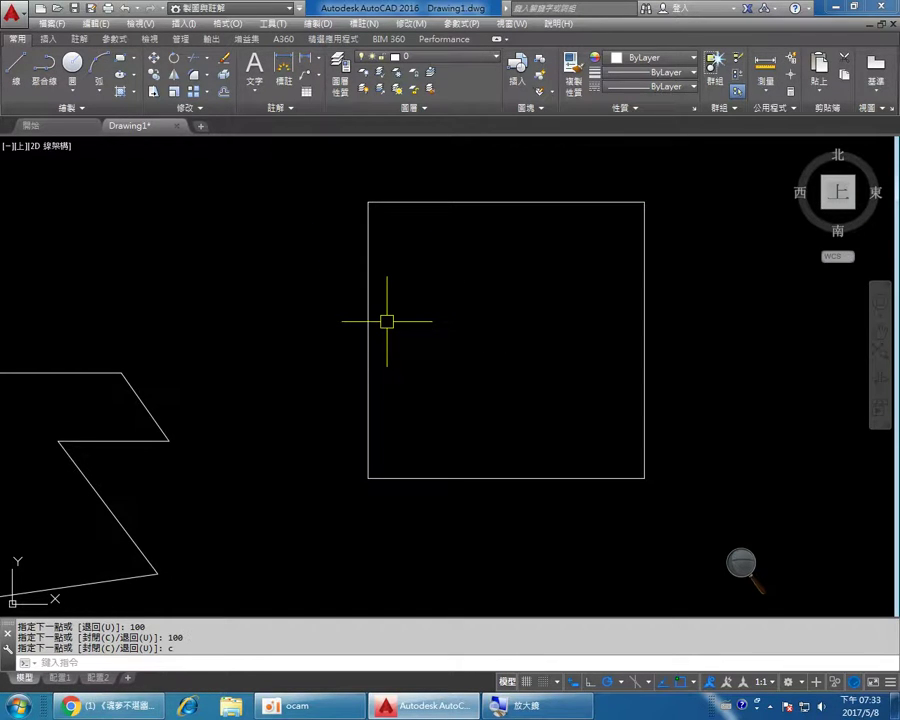
# - Draw connected lines from the square's lower-left corner to the midpoint of its right side and on to its upper-left corner
pyautogui.moveTo(546, 344); pyautogui.dragTo(360, 342, button='middle')
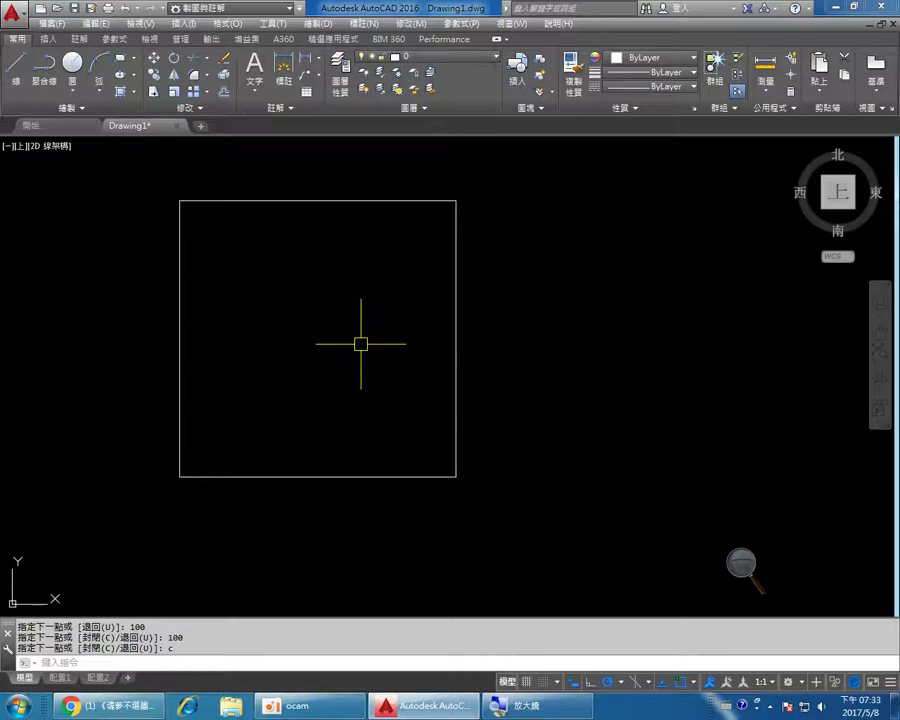
pyautogui.write('L')
pyautogui.press('Return')
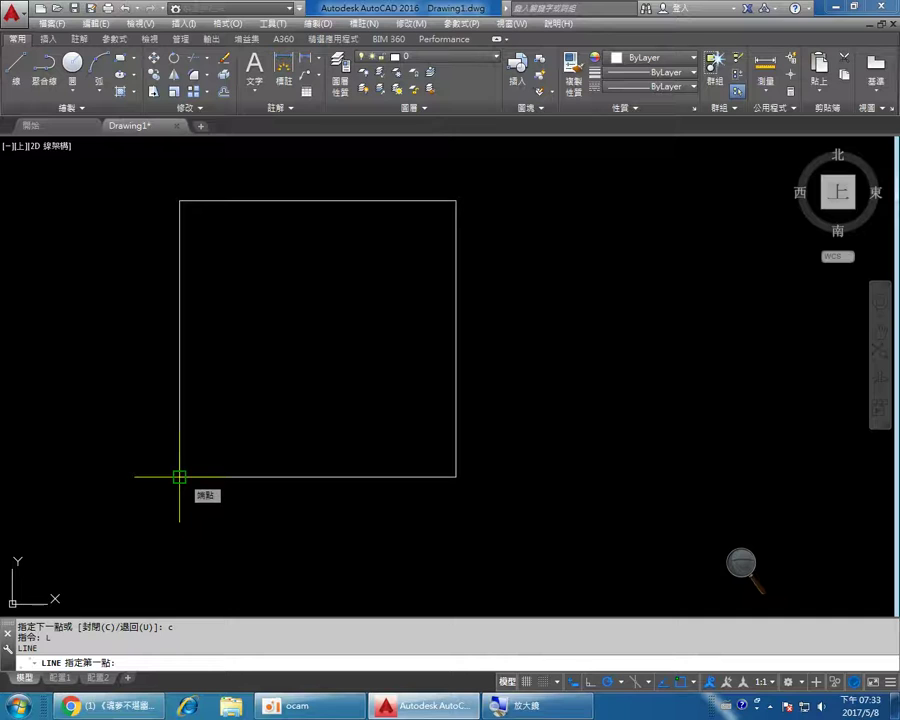
pyautogui.click(179, 477)
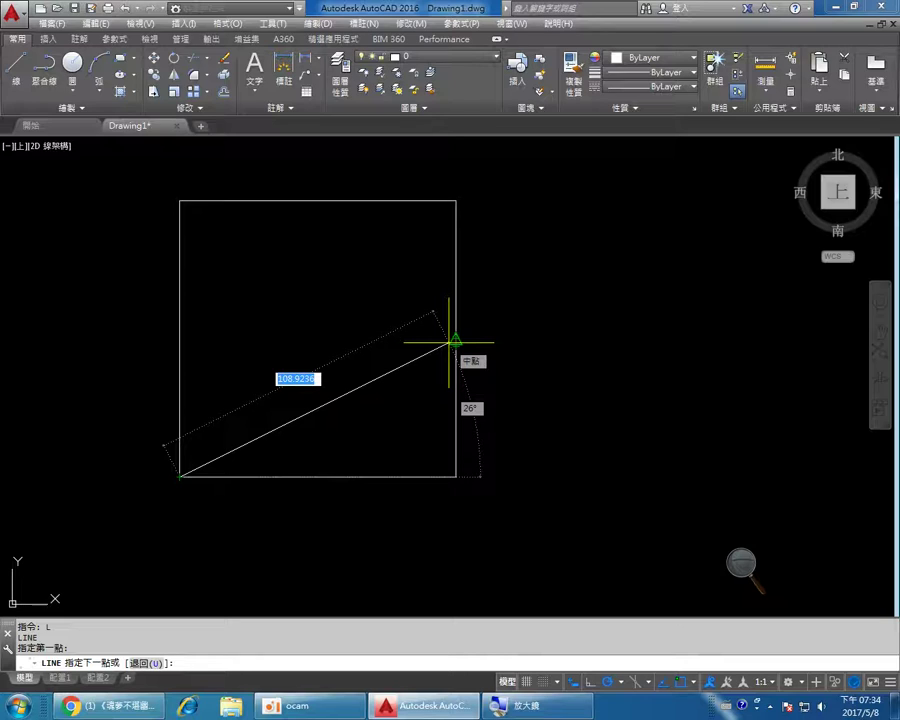
pyautogui.click(454, 341)
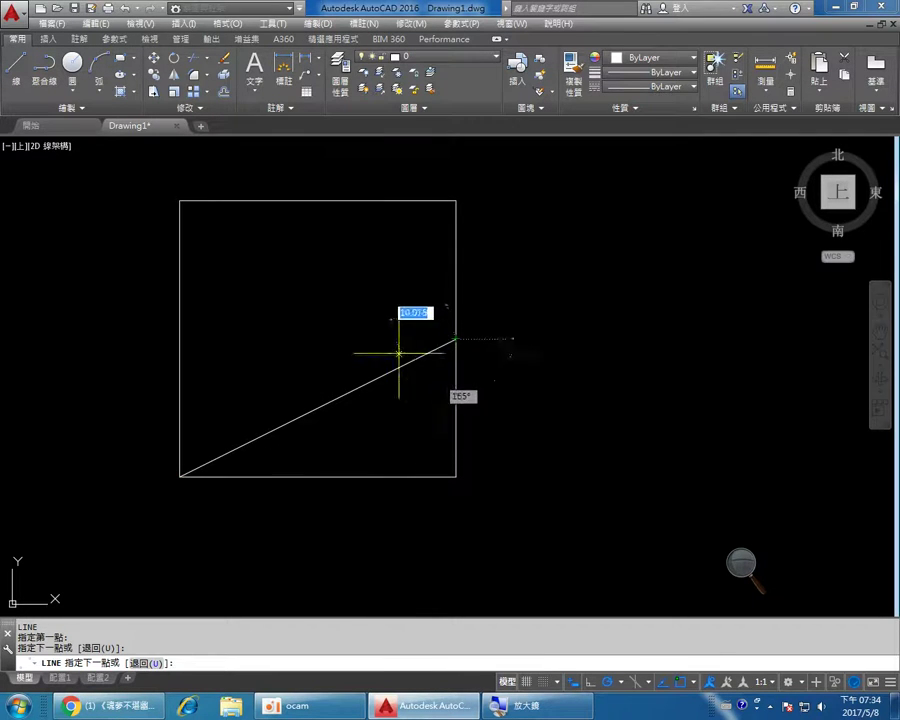
pyautogui.click(179, 201)
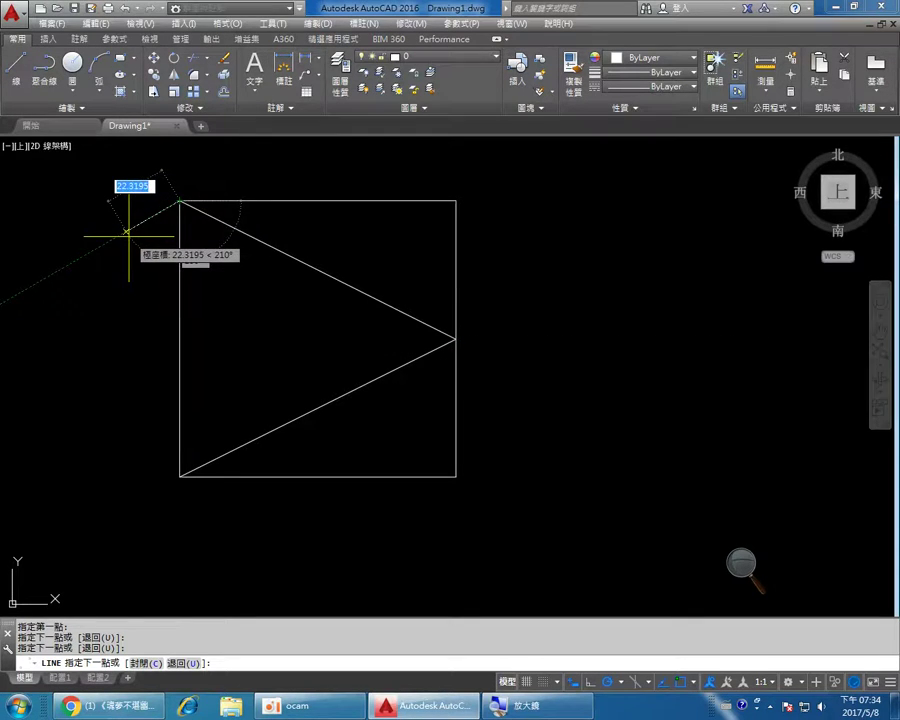
pyautogui.press('Return')
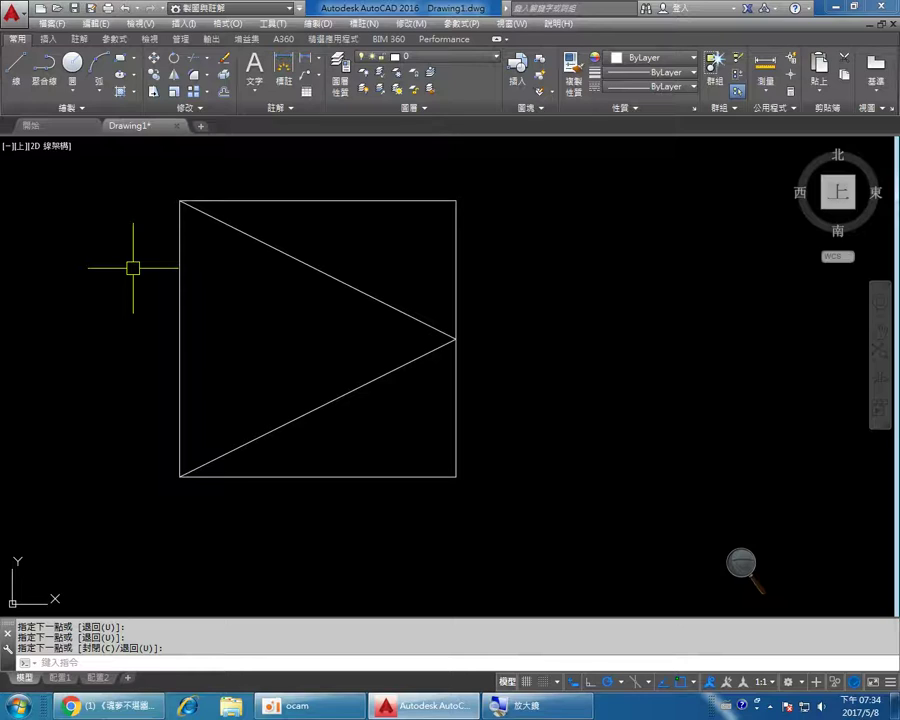
# - Draw connected lines from the square's upper-right corner to the midpoint of its left side and on to its lower-right corner
pyautogui.rightClick(259, 348)
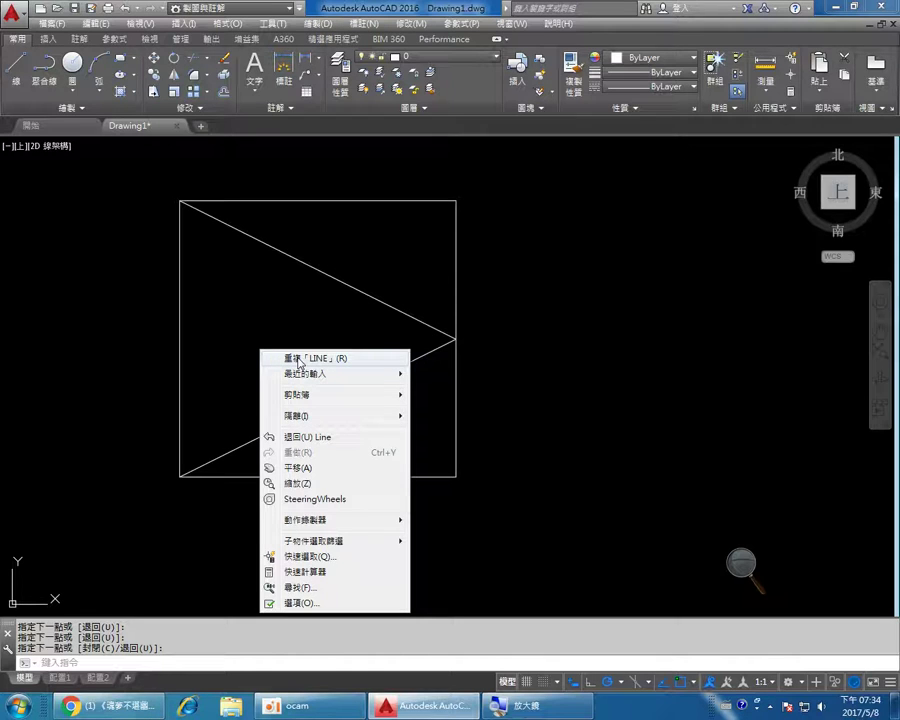
pyautogui.click(298, 359)
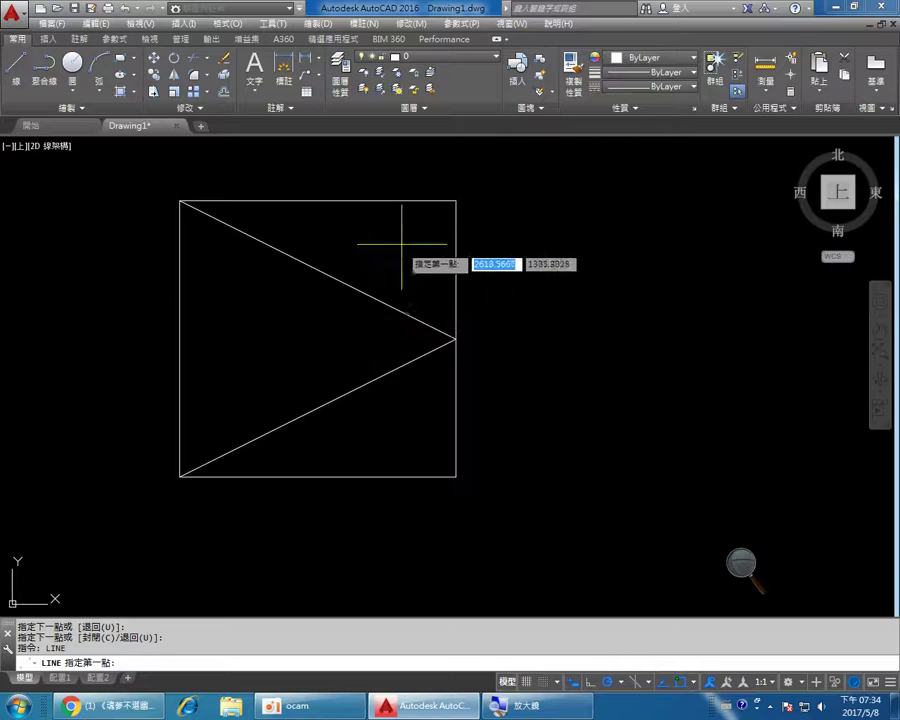
pyautogui.click(455, 201)
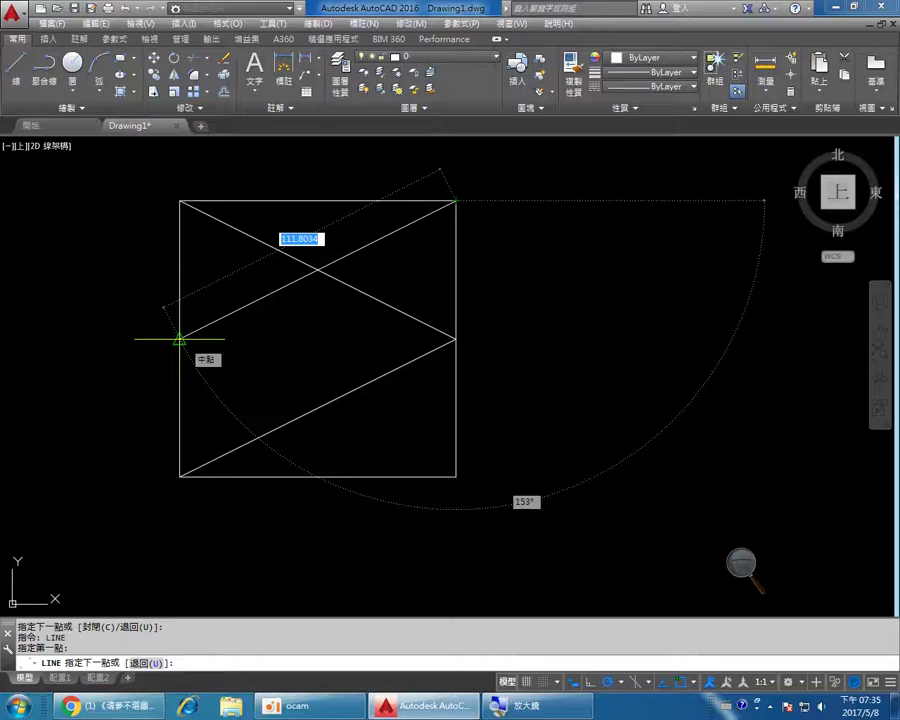
pyautogui.click(179, 339)
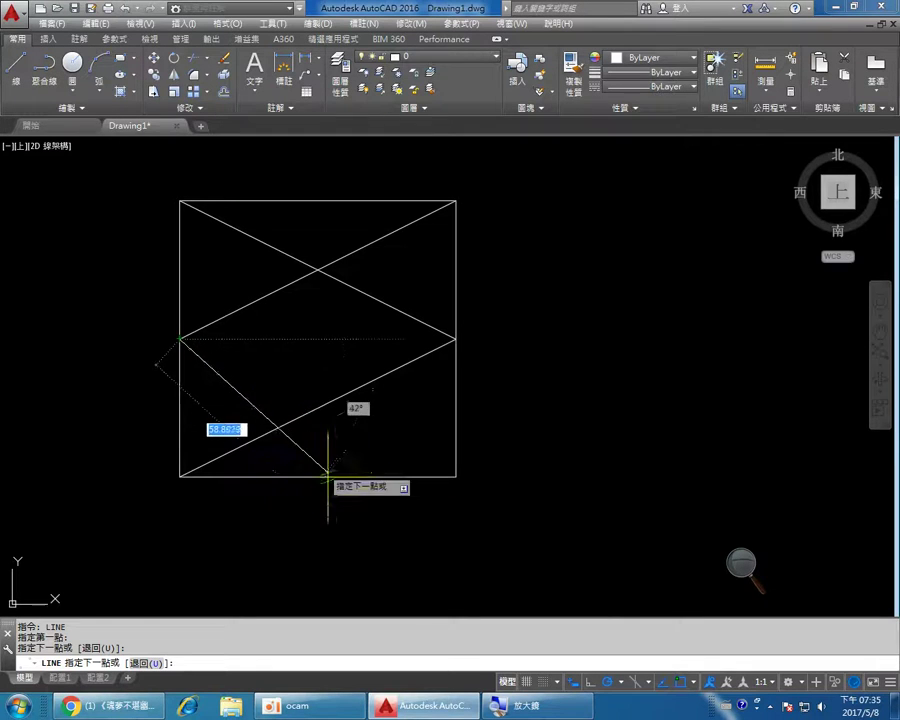
pyautogui.click(456, 477)
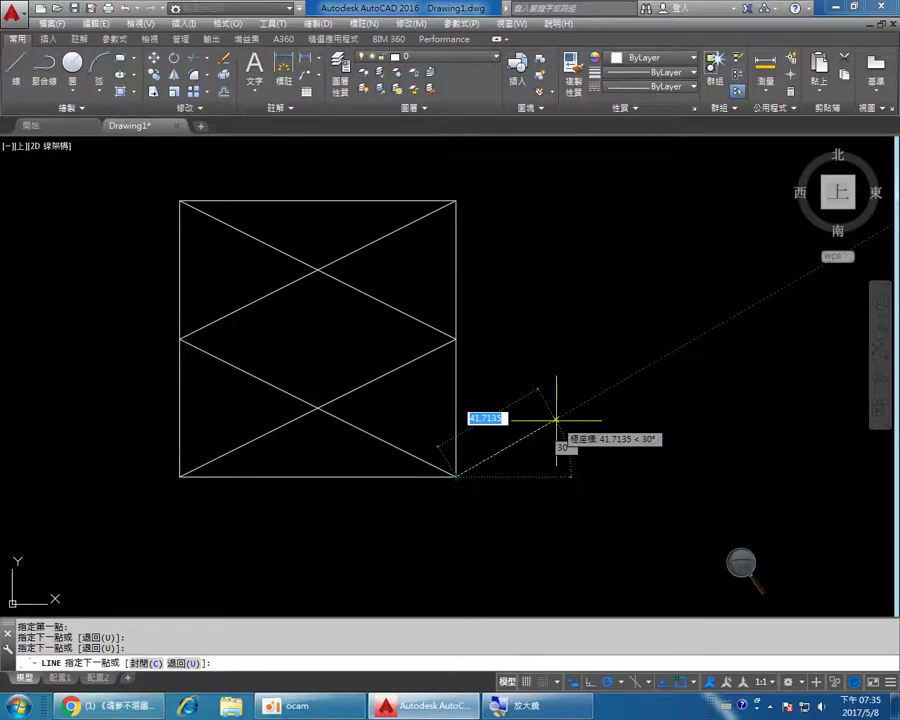
pyautogui.press('Return')
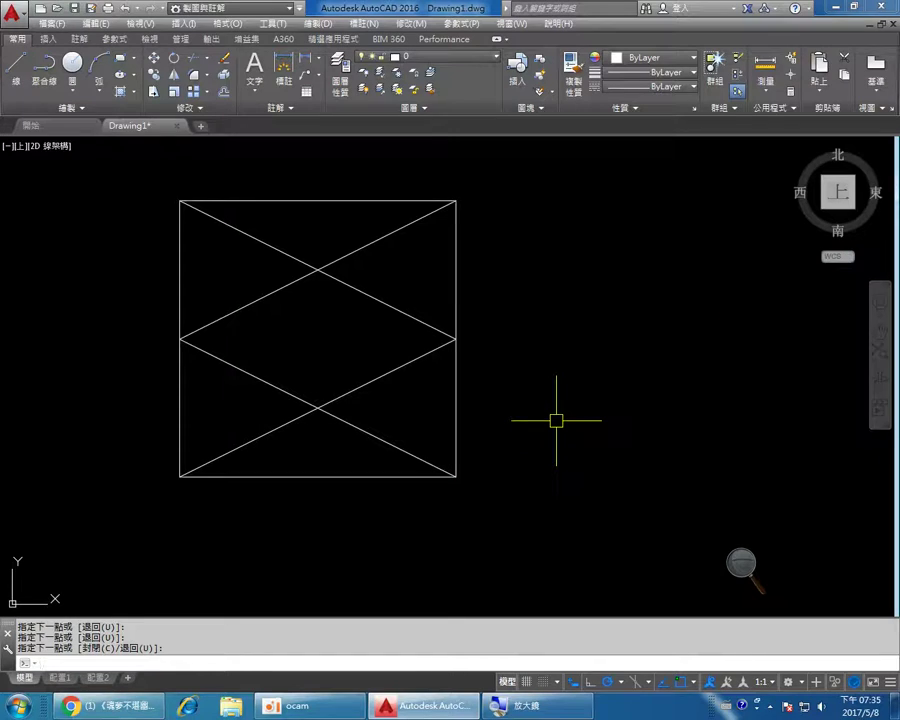
# - Draw a line from the midpoint of the square's right side perpendicular to the diagonal that ends at the upper-right corner
pyautogui.rightClick(556, 421)
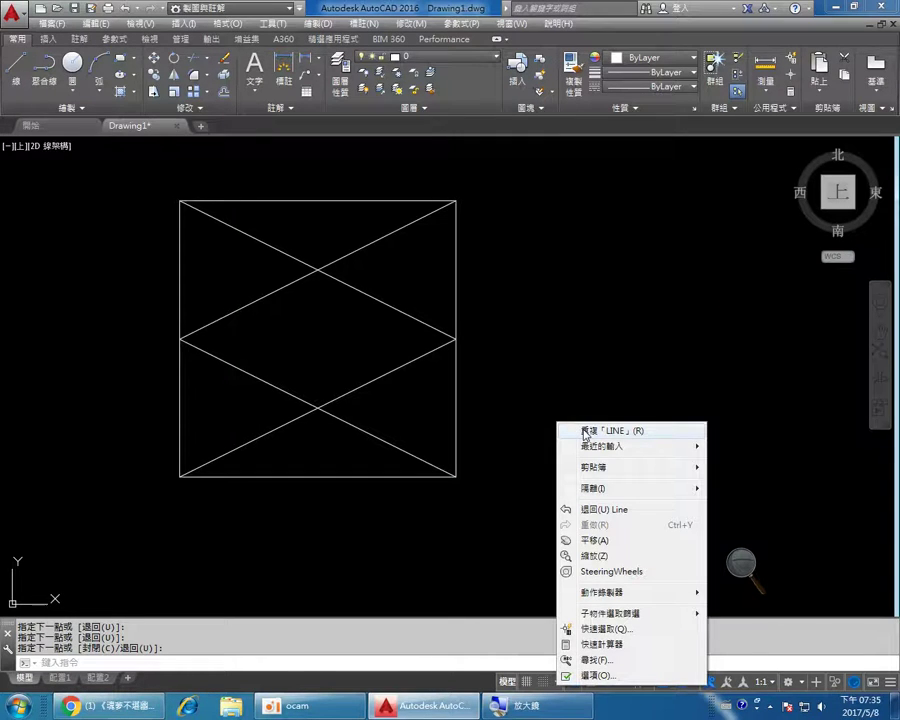
pyautogui.click(590, 431)
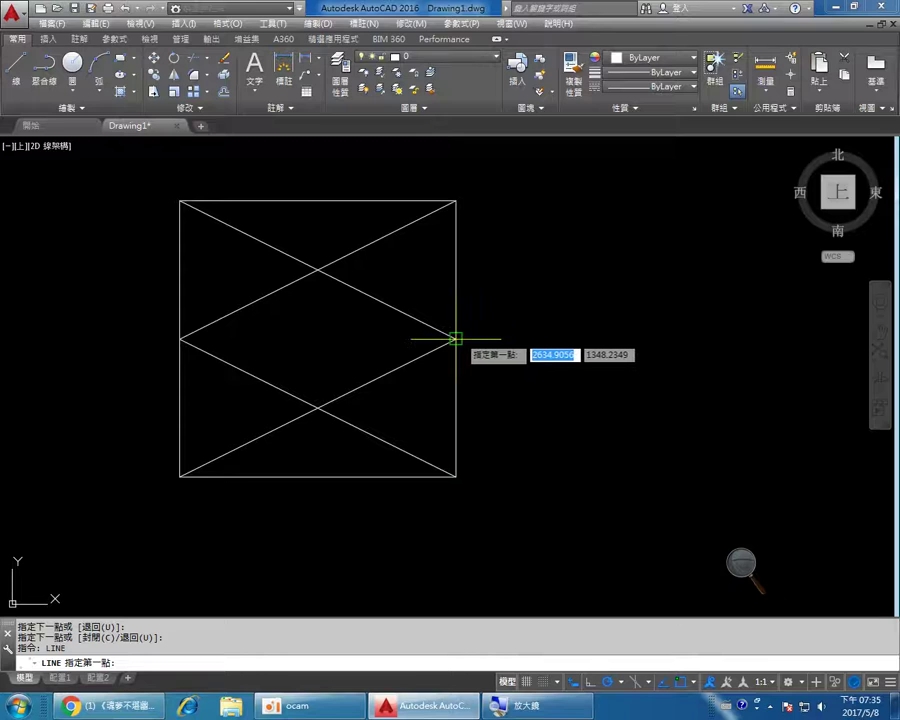
pyautogui.scroll(2, 455, 338)
pyautogui.moveTo(430, 325)
pyautogui.mouseDown(button='middle')
pyautogui.moveTo(437, 364)
pyautogui.moveTo(498, 474)
pyautogui.mouseUp(button='middle')
pyautogui.scroll(3, 443, 380)
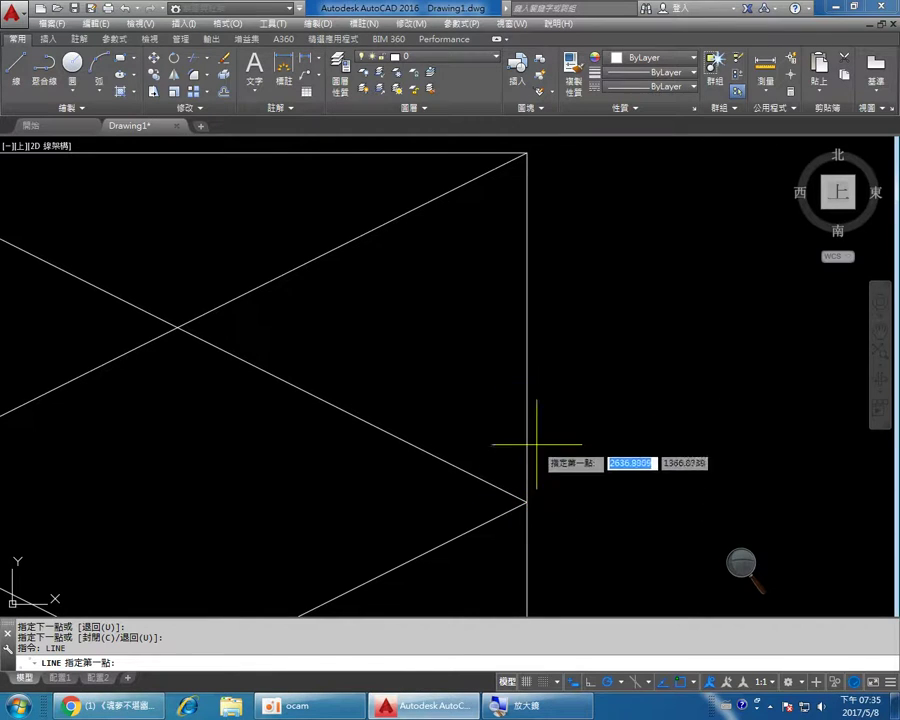
pyautogui.click(526, 502)
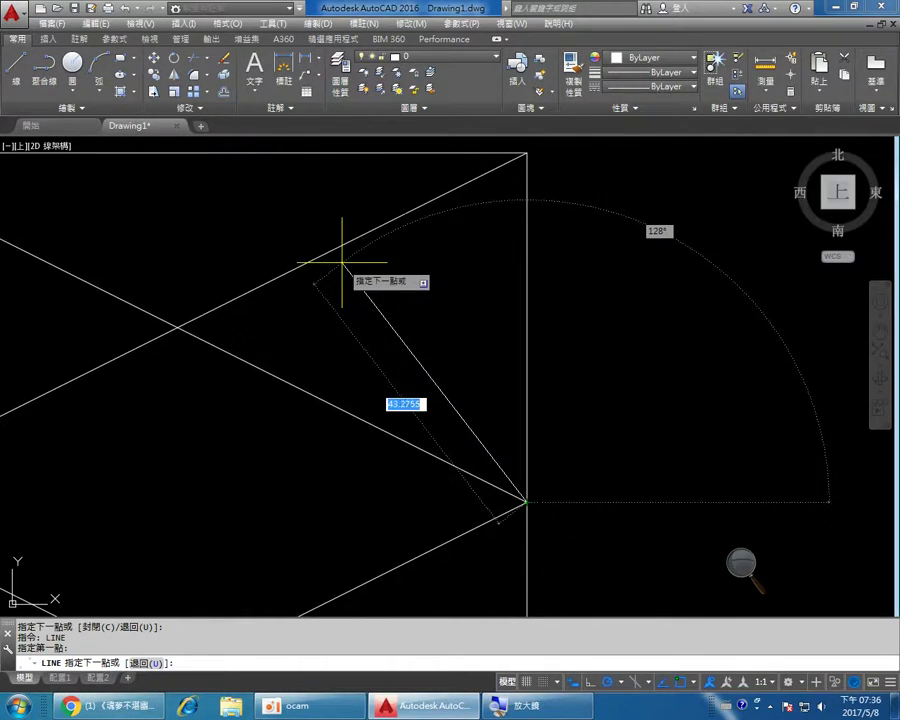
pyautogui.scroll(2, 342, 262)
pyautogui.moveTo(341, 259); pyautogui.dragTo(366, 311, button='middle')
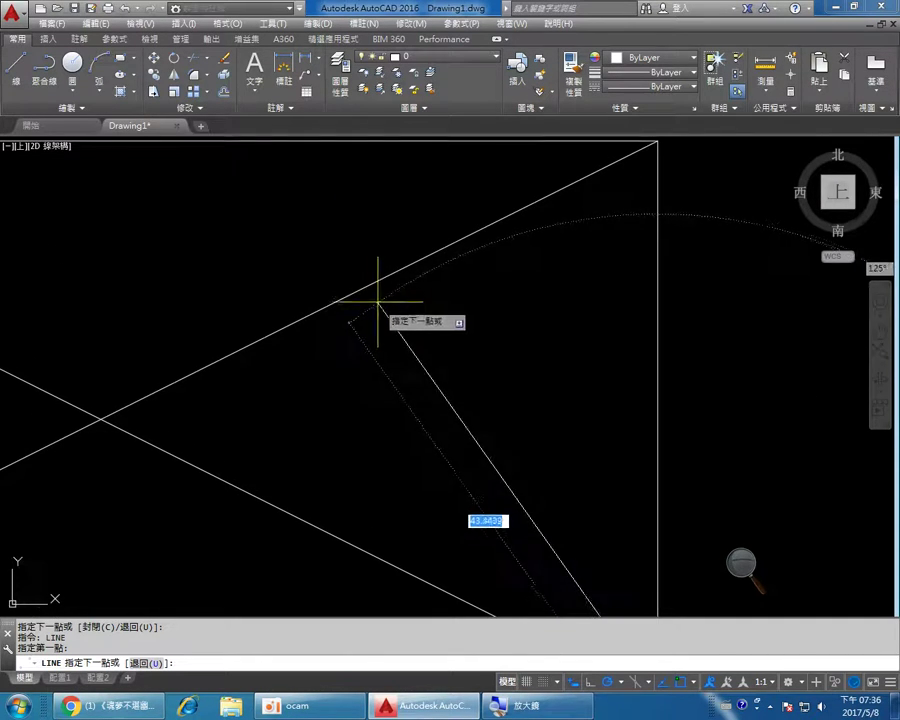
pyautogui.click(441, 258)
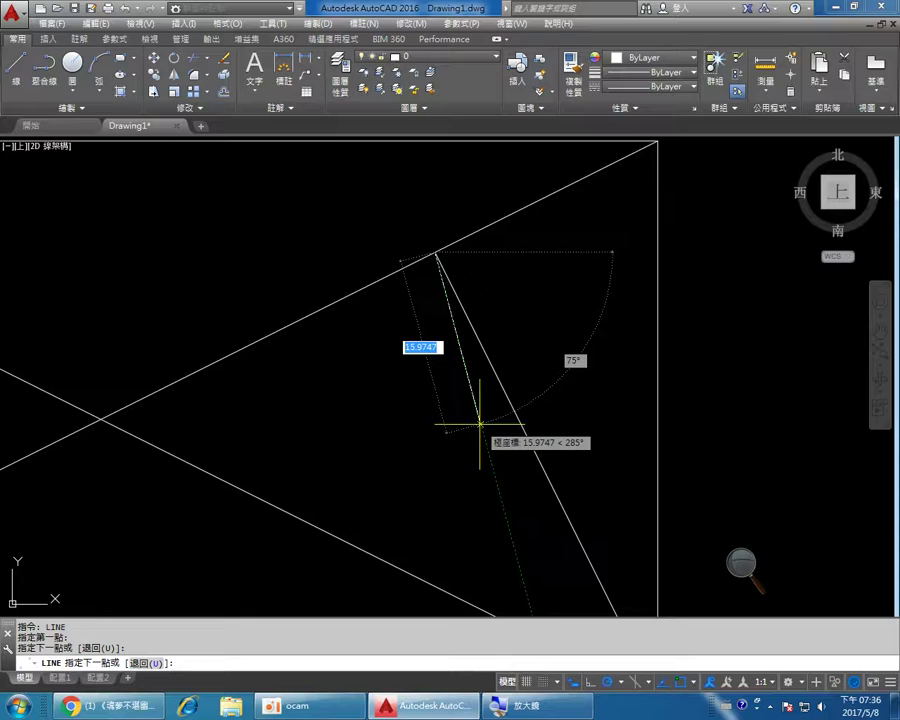
pyautogui.press('Return')
# - Draw a line from the midpoint of the square's left side perpendicular to the diagonal that starts at the upper-left corner
pyautogui.scroll(-4, 479, 424)
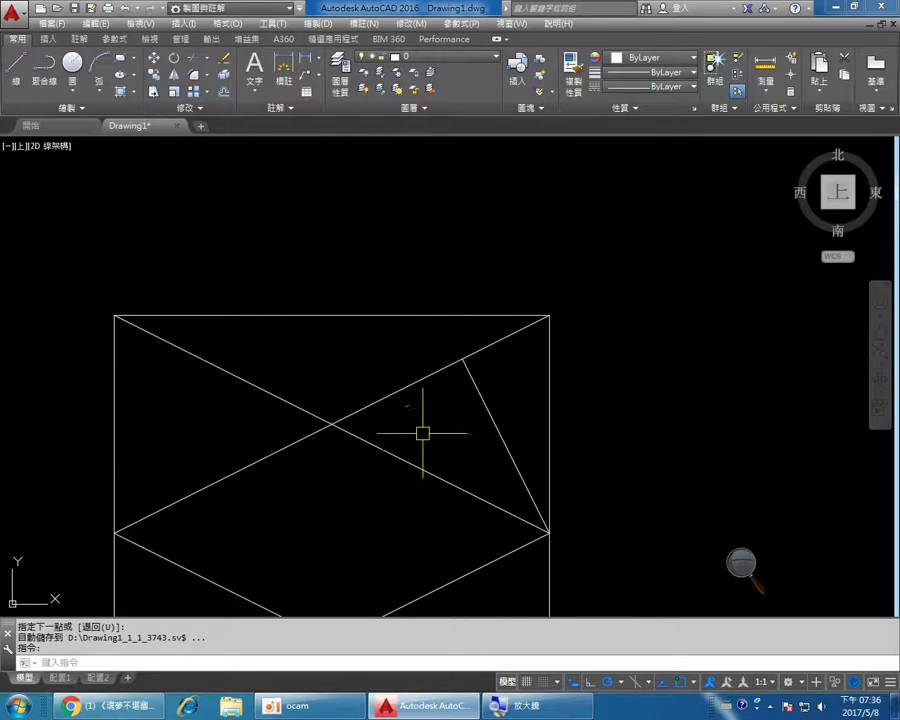
pyautogui.scroll(2, 150, 497)
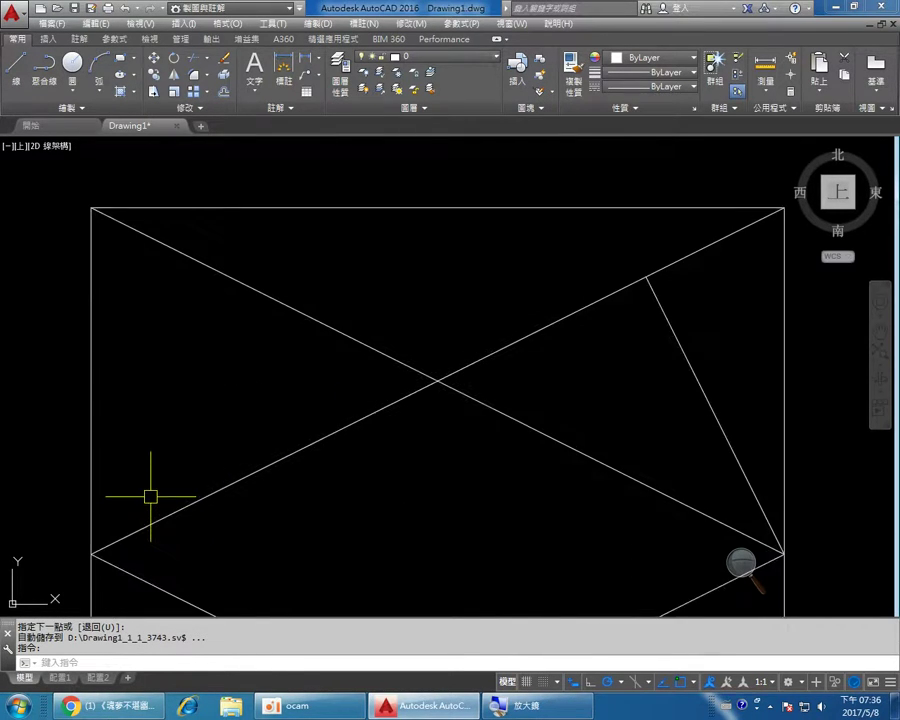
pyautogui.moveTo(151, 477); pyautogui.dragTo(163, 470, button='middle')
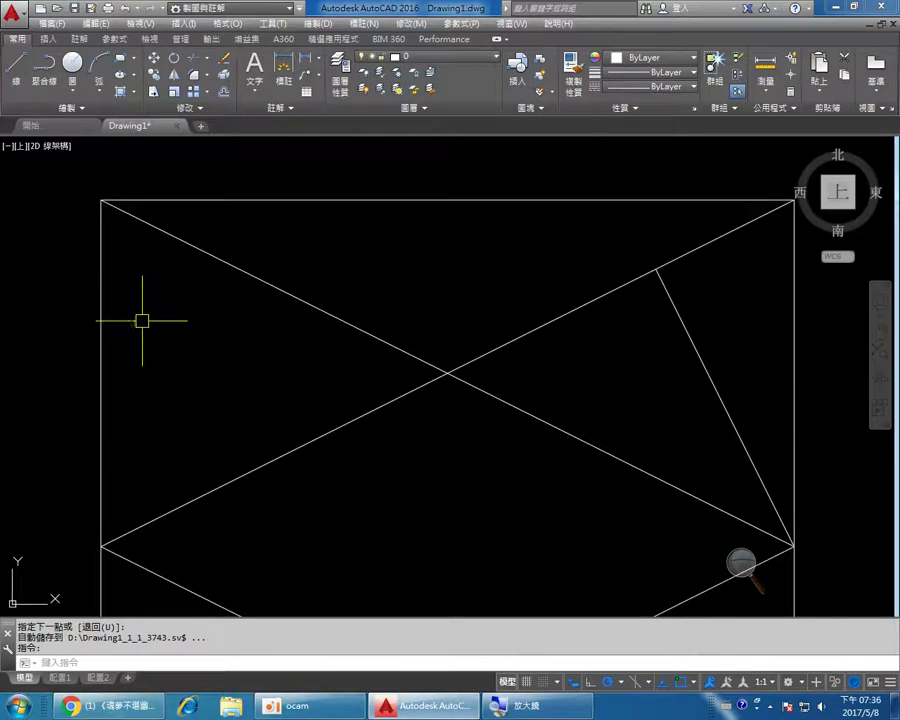
pyautogui.press('space')
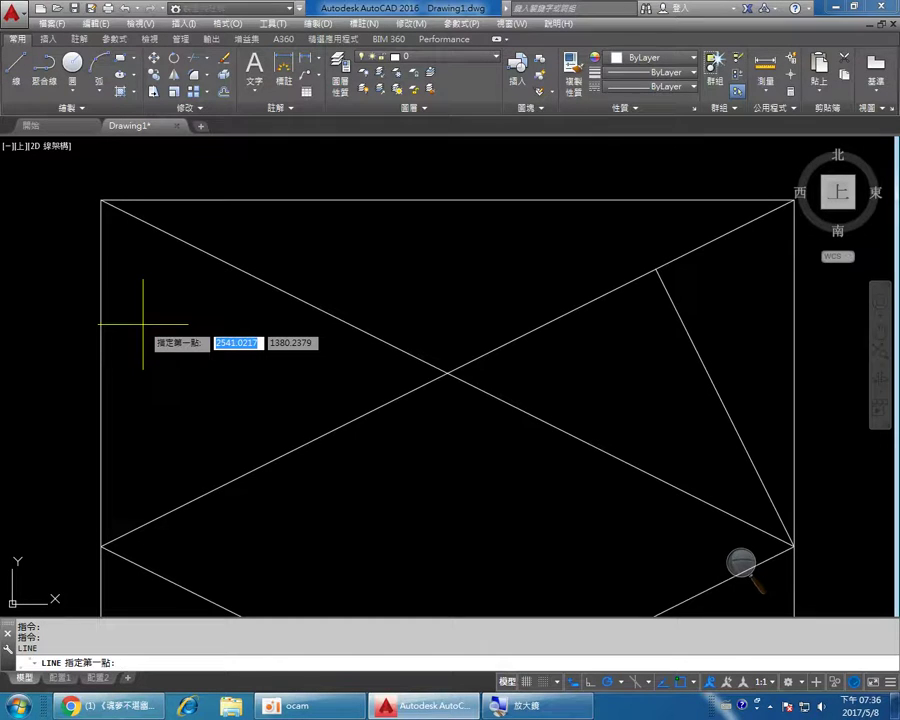
pyautogui.click(101, 547)
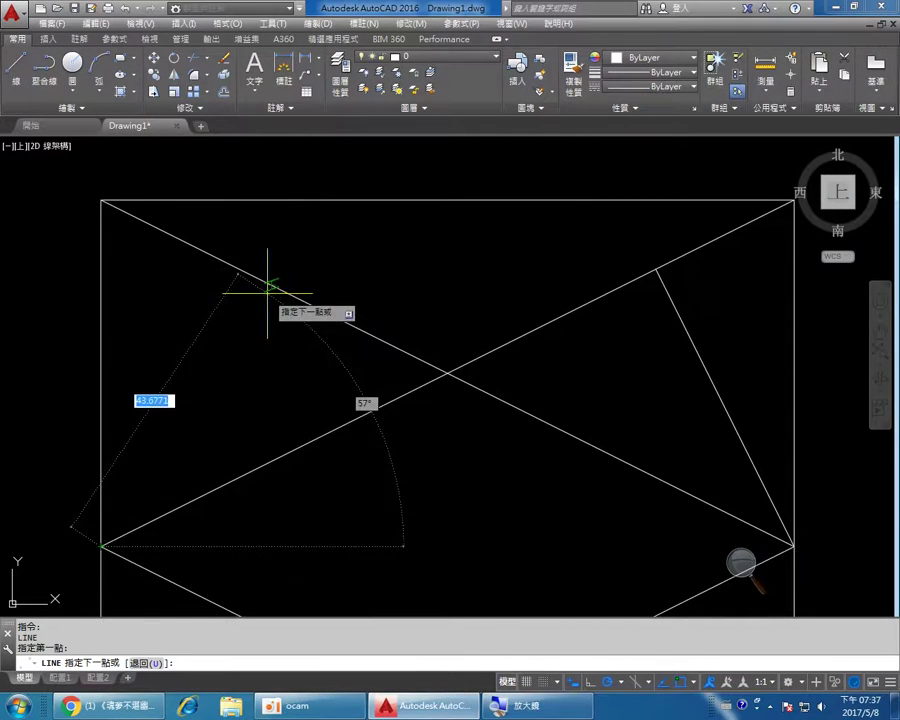
pyautogui.scroll(2, 262, 282)
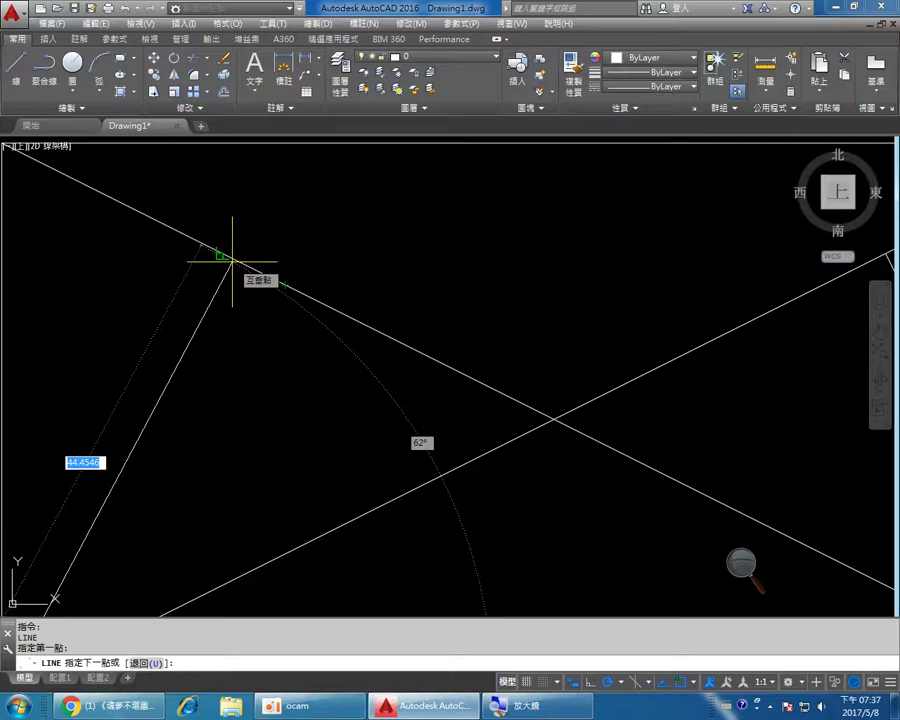
pyautogui.click(231, 261)
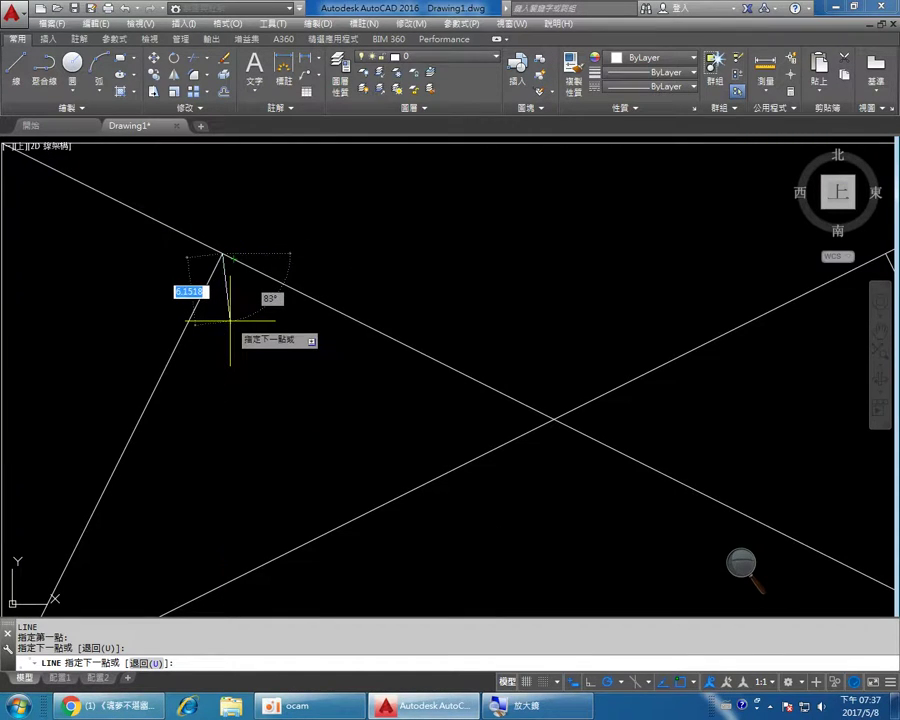
pyautogui.press('Return')
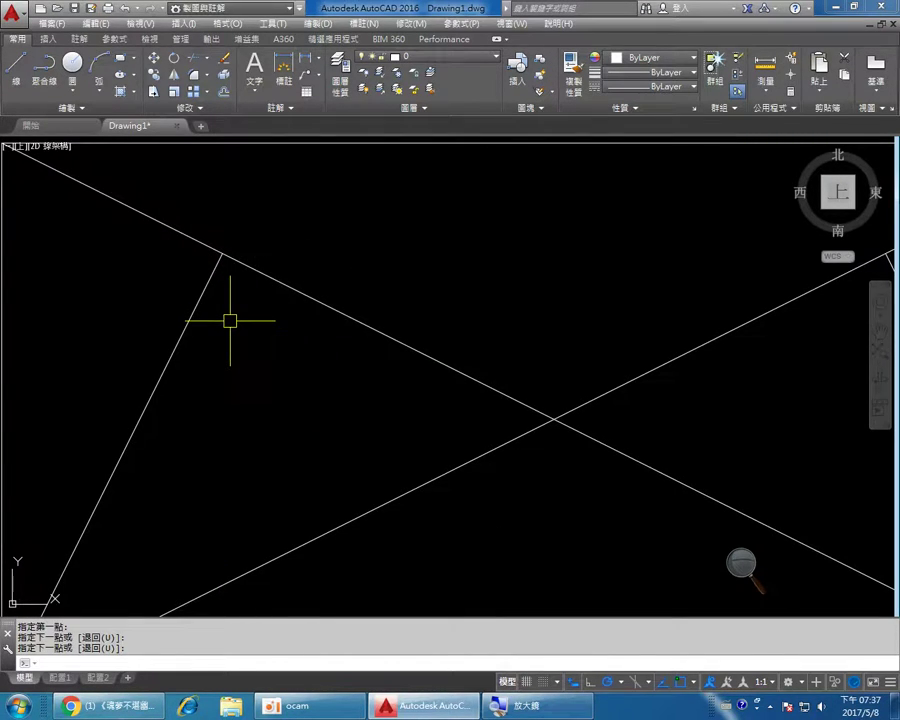
# - Draw a line from the midpoint of the square's left side perpendicular to the diagonal that starts at the lower-left corner
pyautogui.scroll(-4, 272, 402)
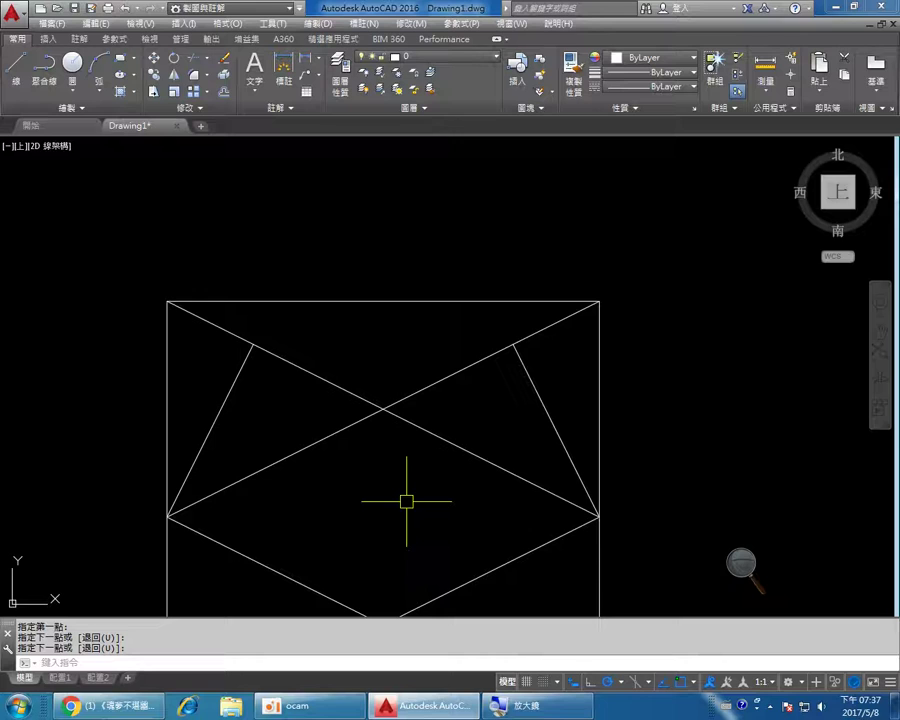
pyautogui.moveTo(406, 519); pyautogui.dragTo(398, 394, button='middle')
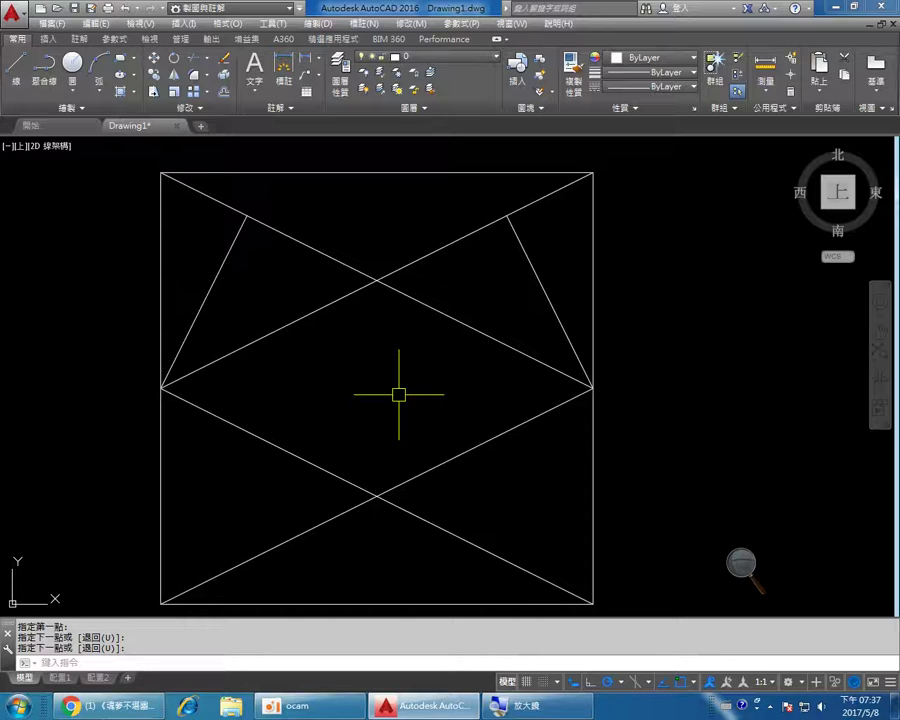
pyautogui.moveTo(388, 554); pyautogui.dragTo(400, 500, button='middle')
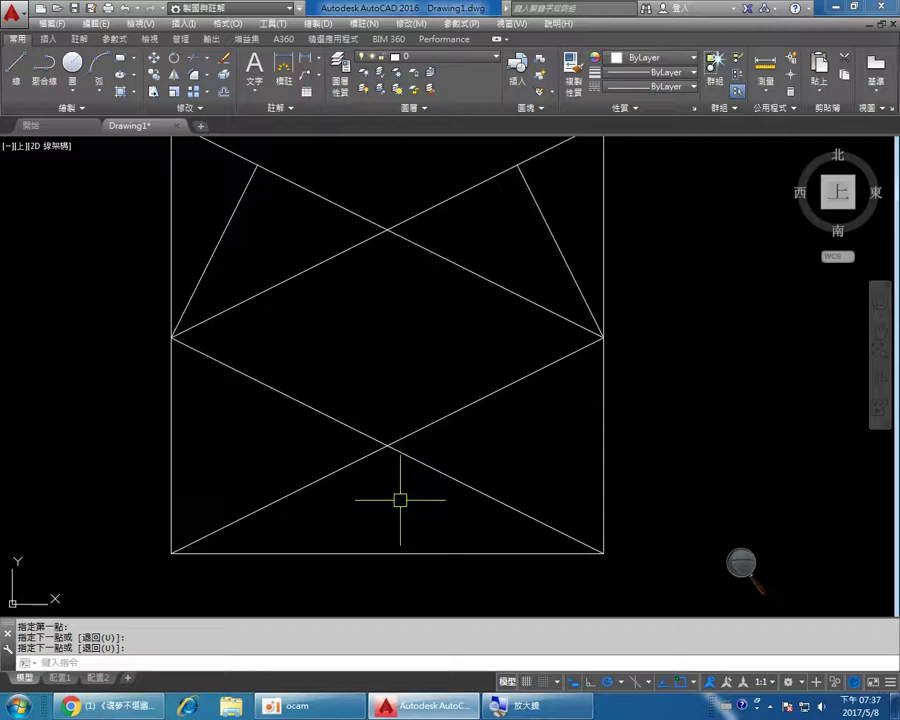
pyautogui.click(12, 80)
pyautogui.click(172, 337)
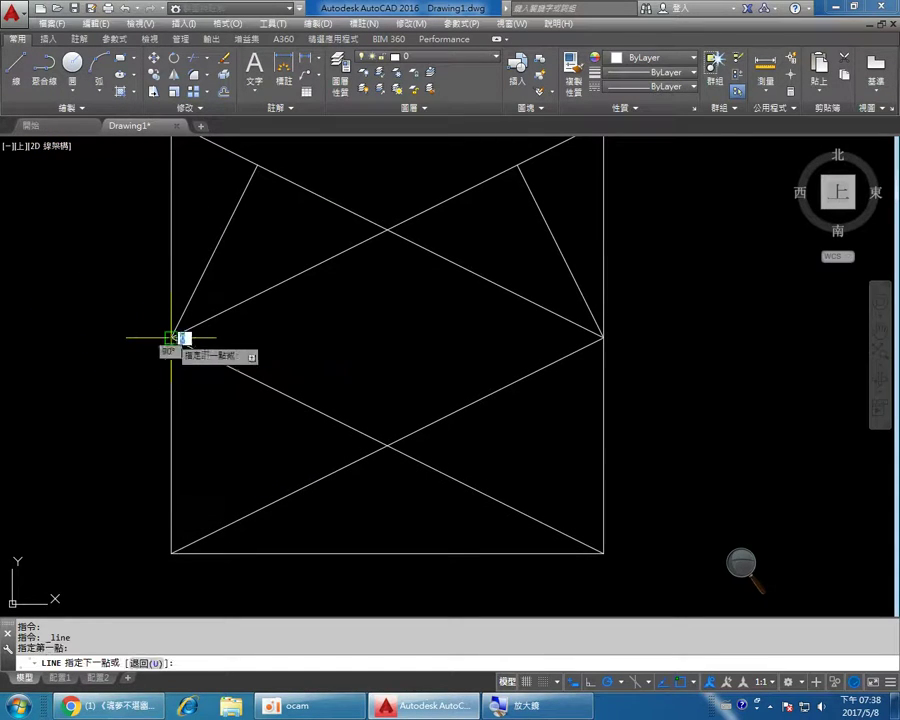
pyautogui.scroll(4, 220, 505)
pyautogui.moveTo(256, 502)
pyautogui.mouseDown(button='middle')
pyautogui.moveTo(260, 514)
pyautogui.moveTo(245, 460)
pyautogui.mouseUp(button='middle')
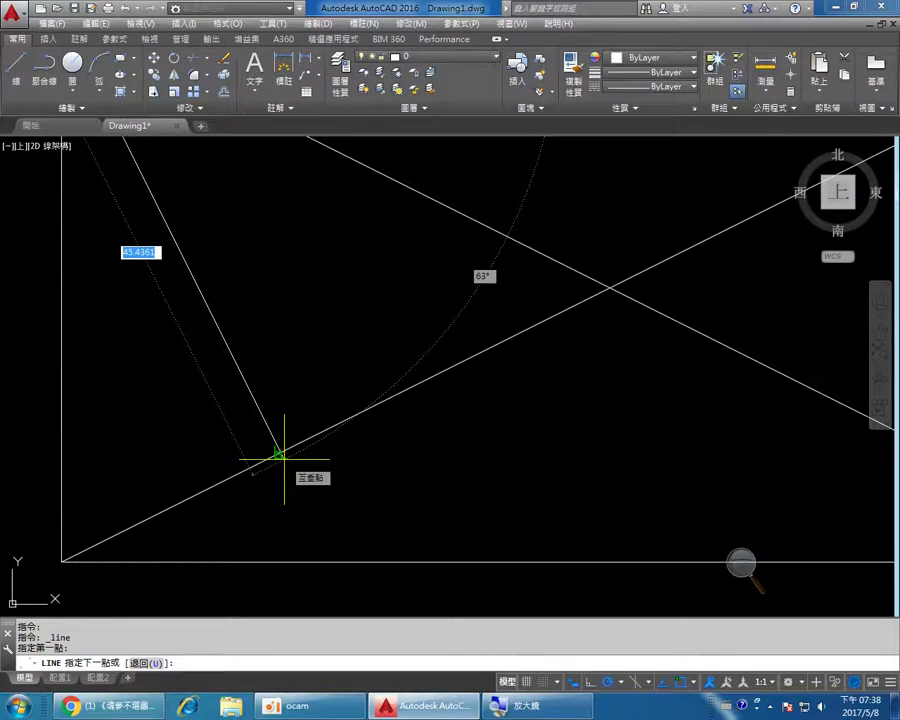
pyautogui.click(279, 454)
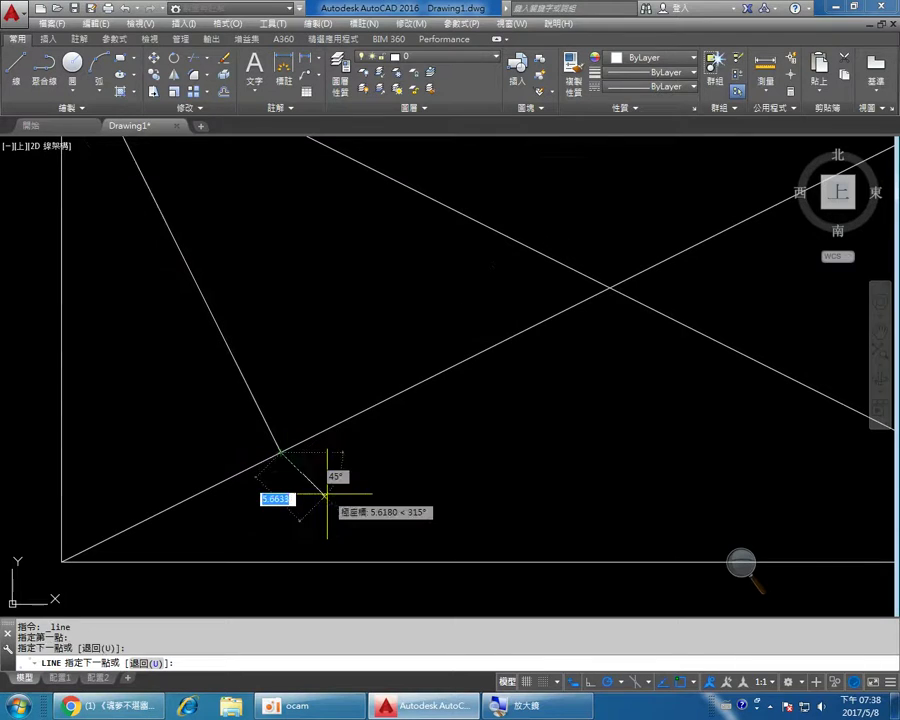
pyautogui.press('Return')
# - Draw a line from the midpoint of the square's right side perpendicular to the diagonal that ends at the lower-right corner
pyautogui.scroll(-4, 327, 488)
pyautogui.moveTo(383, 407); pyautogui.dragTo(315, 366, button='middle')
pyautogui.rightClick(317, 368)
pyautogui.click(354, 378)
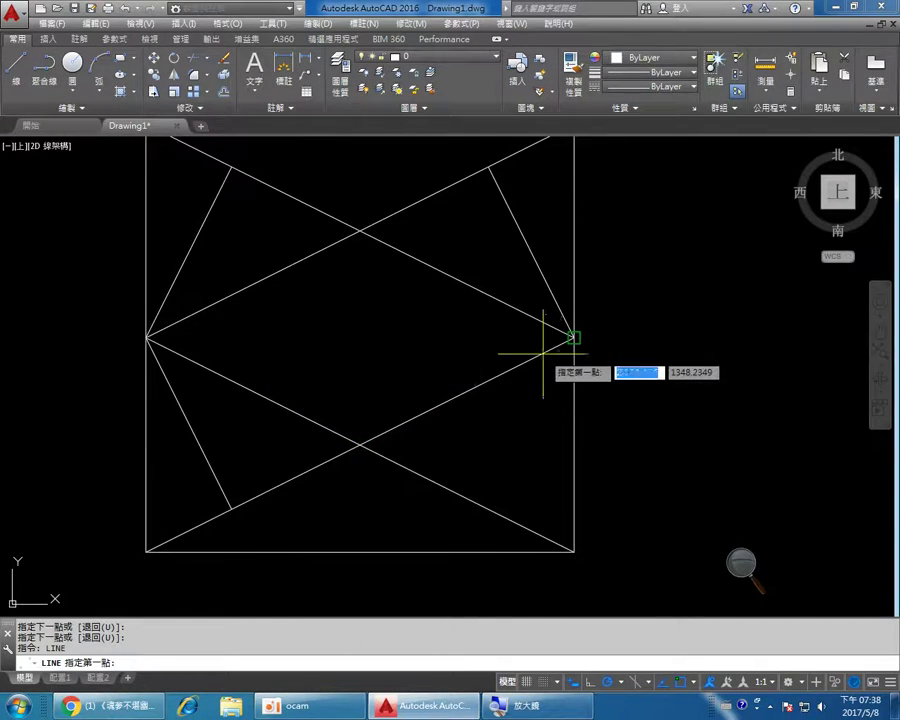
pyautogui.click(573, 338)
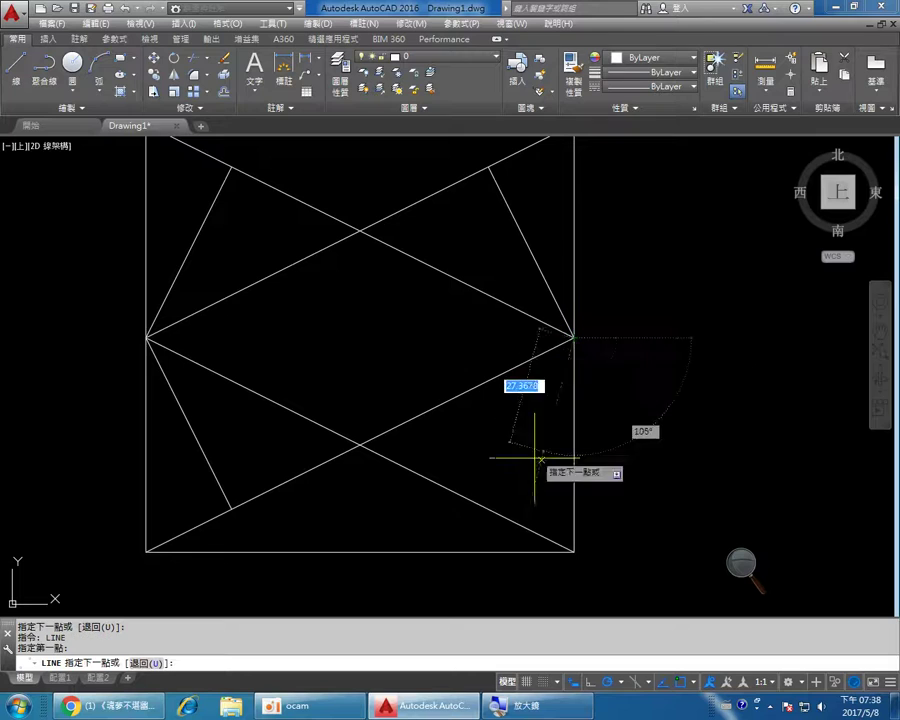
pyautogui.click(487, 509)
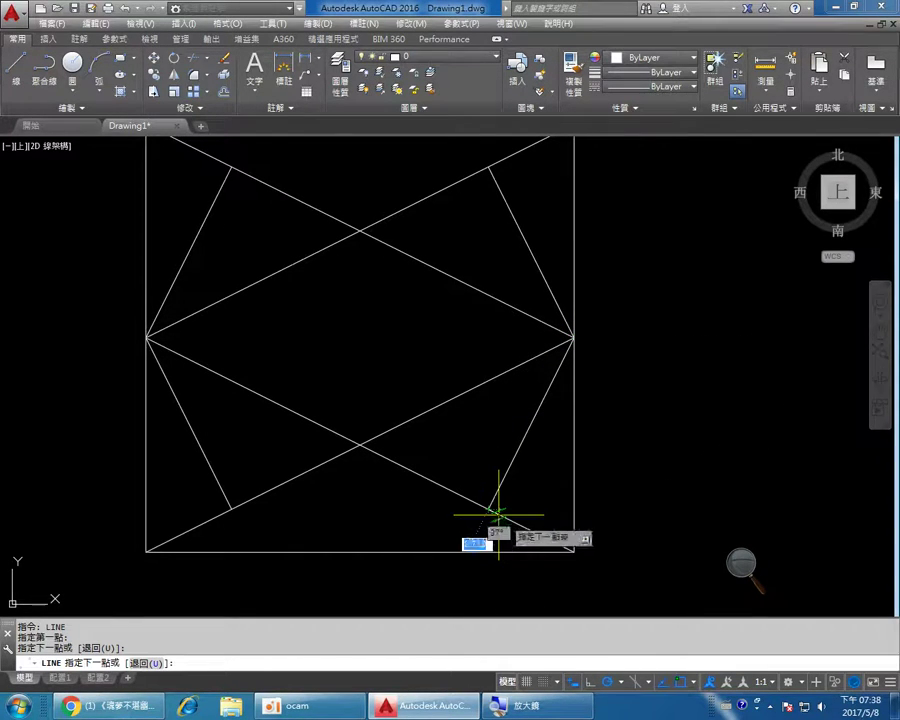
pyautogui.press('Return')
# - Draw a vertical line from the midpoint of the square's bottom side up to the lower crossing of the diagonals
pyautogui.rightClick(420, 266)
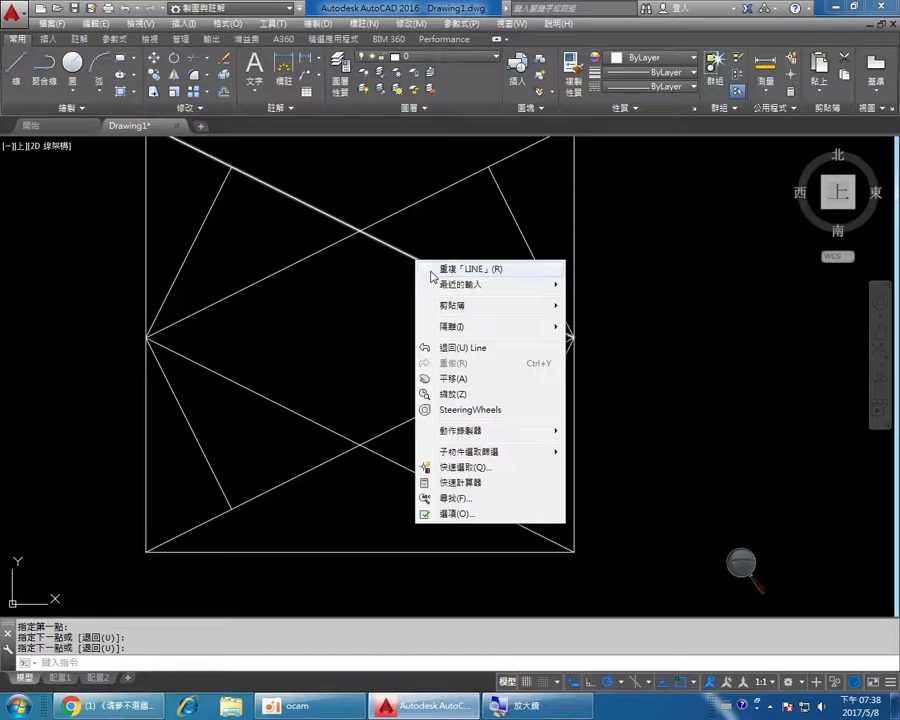
pyautogui.click(445, 267)
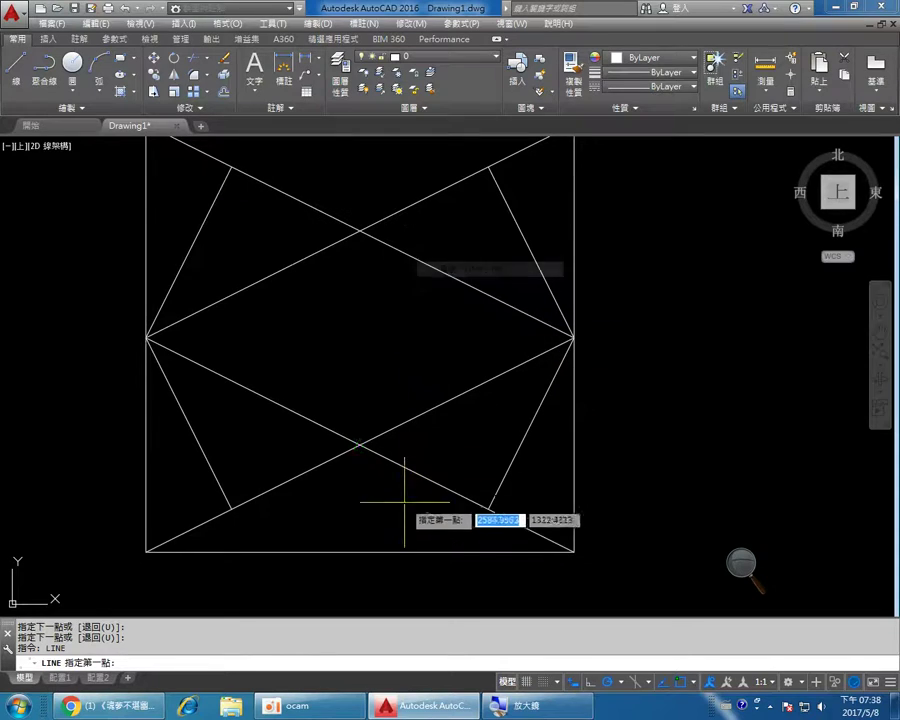
pyautogui.click(359, 552)
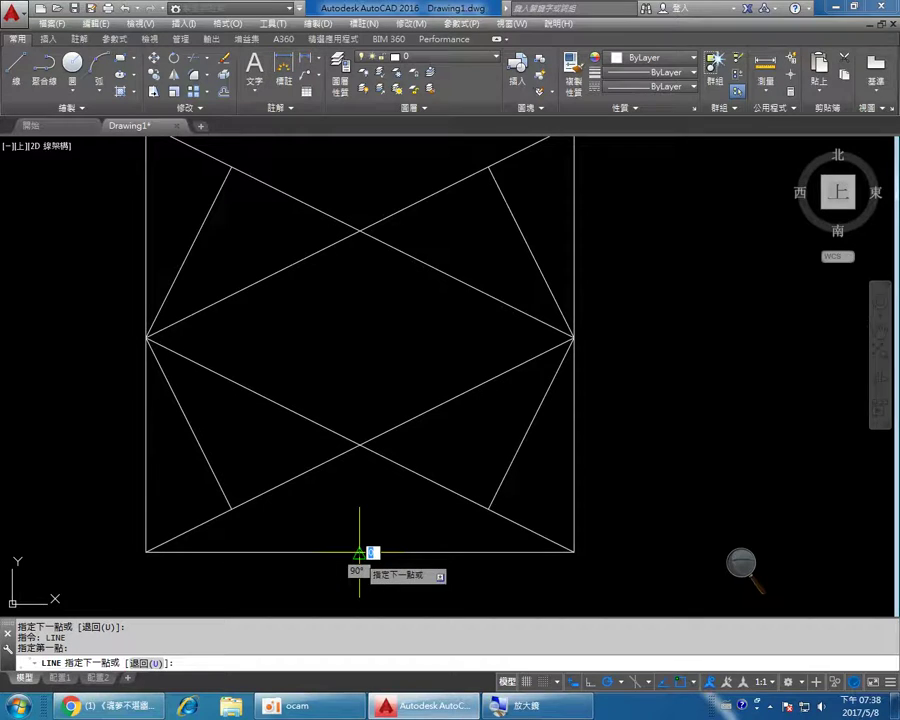
pyautogui.write('25')
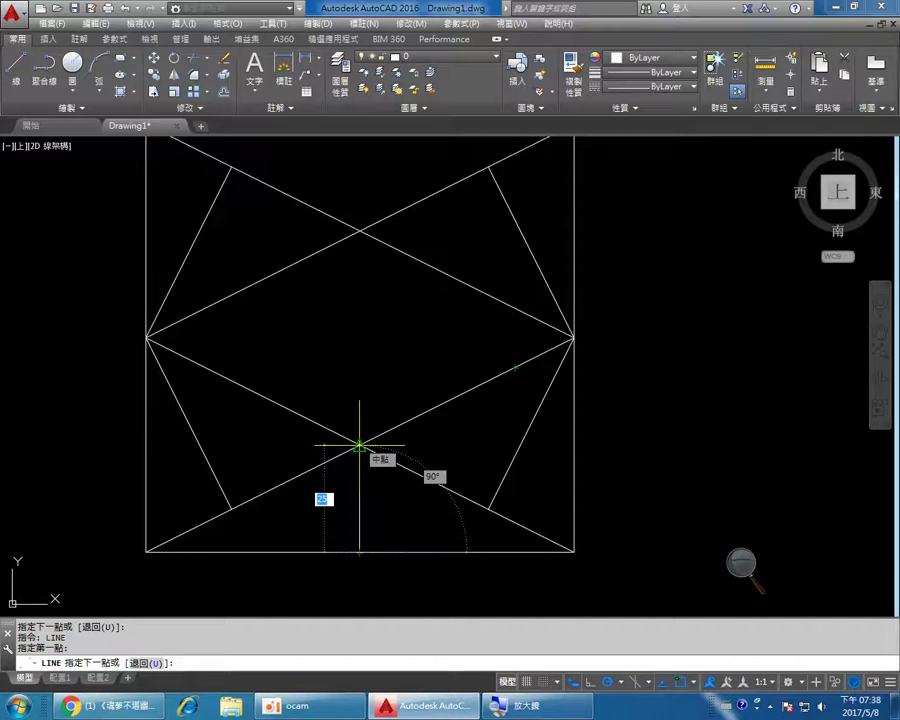
pyautogui.click(359, 445)
pyautogui.press('Return')
# - Draw a vertical line from the midpoint of the square's top side down to the upper crossing of the diagonals
pyautogui.moveTo(376, 372); pyautogui.dragTo(357, 465, button='middle')
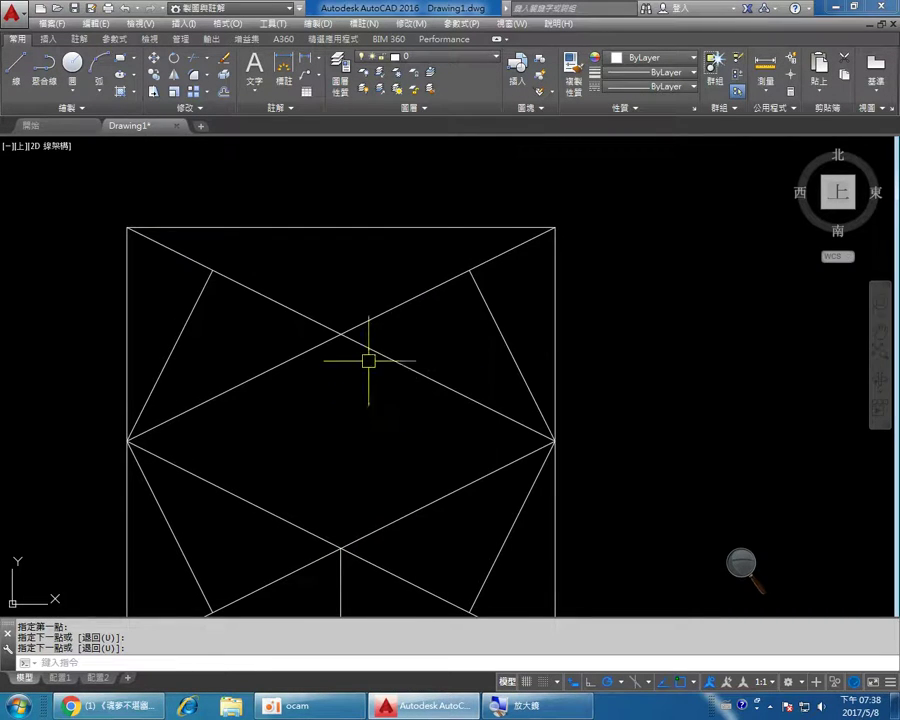
pyautogui.press('Return')
pyautogui.click(340, 228)
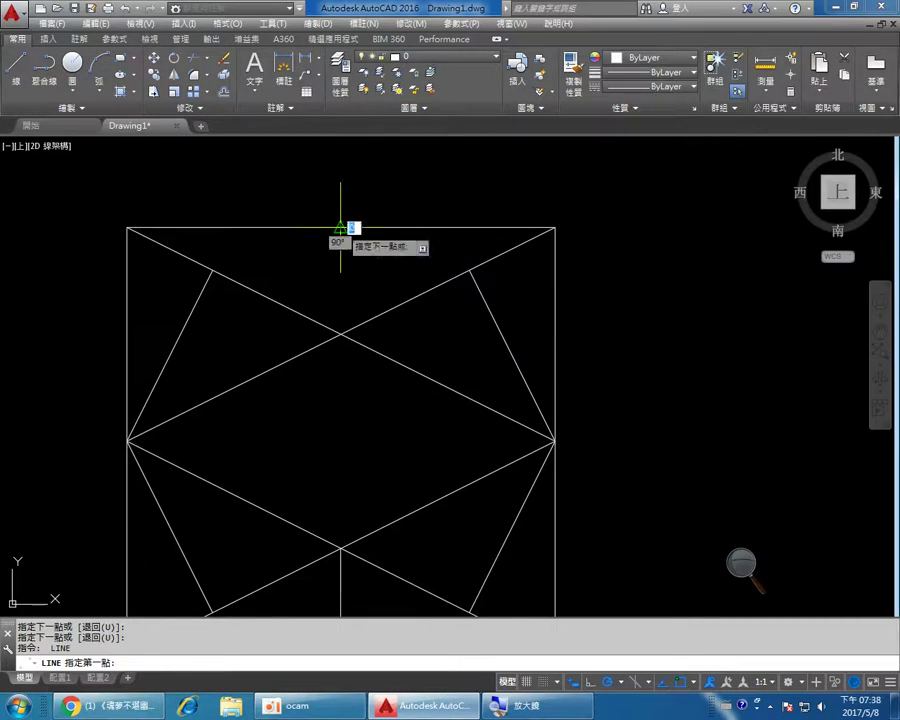
pyautogui.click(340, 335)
pyautogui.press('Return')
# - Draw a horizontal line joining the midpoints of the square's left and right sides
pyautogui.press('Return')
pyautogui.click(127, 440)
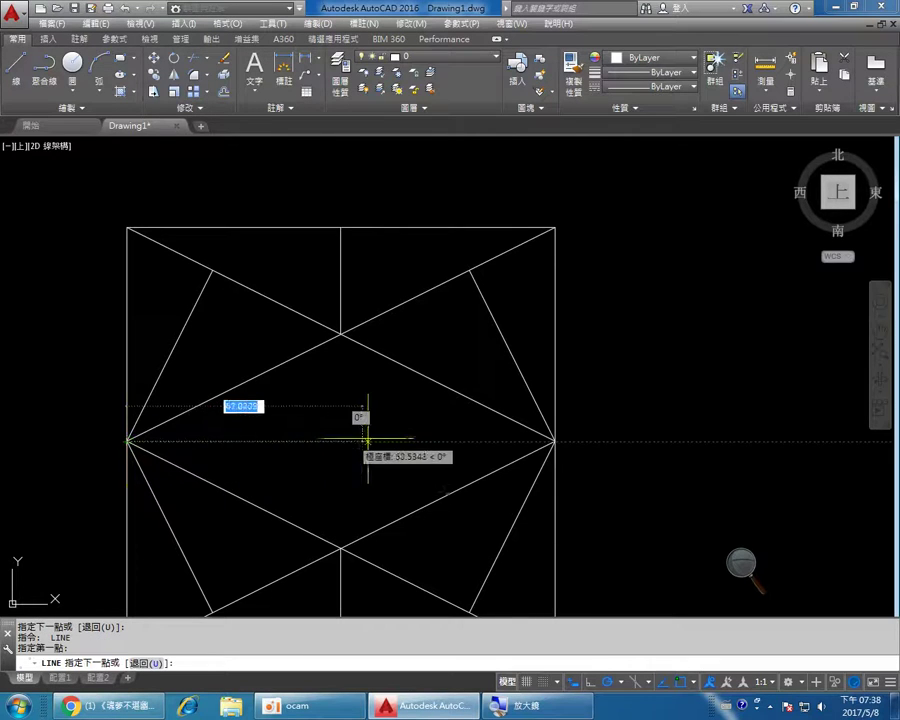
pyautogui.click(554, 440)
pyautogui.press('Return')
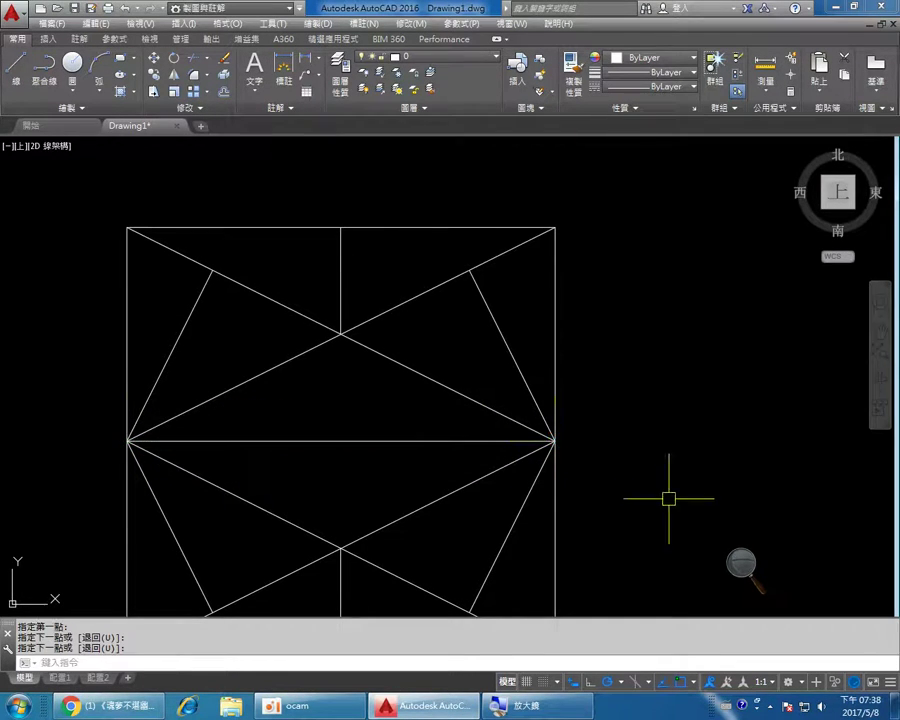
# - Draw a second square with 100-unit sides in the empty area to the right of the finished figure, closing the last side
pyautogui.scroll(-2, 640, 460)
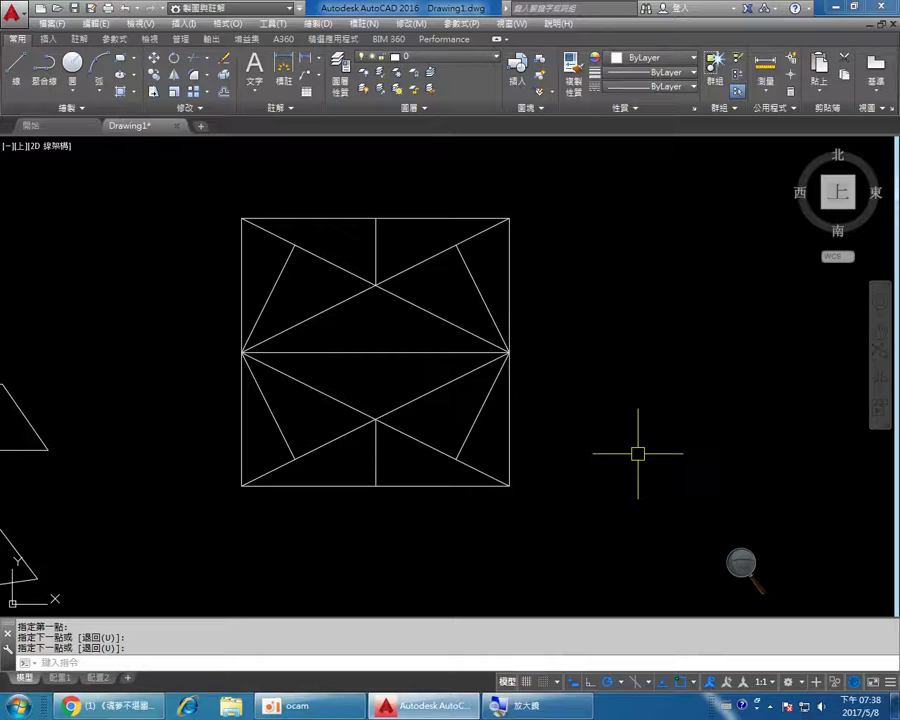
pyautogui.moveTo(619, 446); pyautogui.dragTo(352, 428, button='middle')
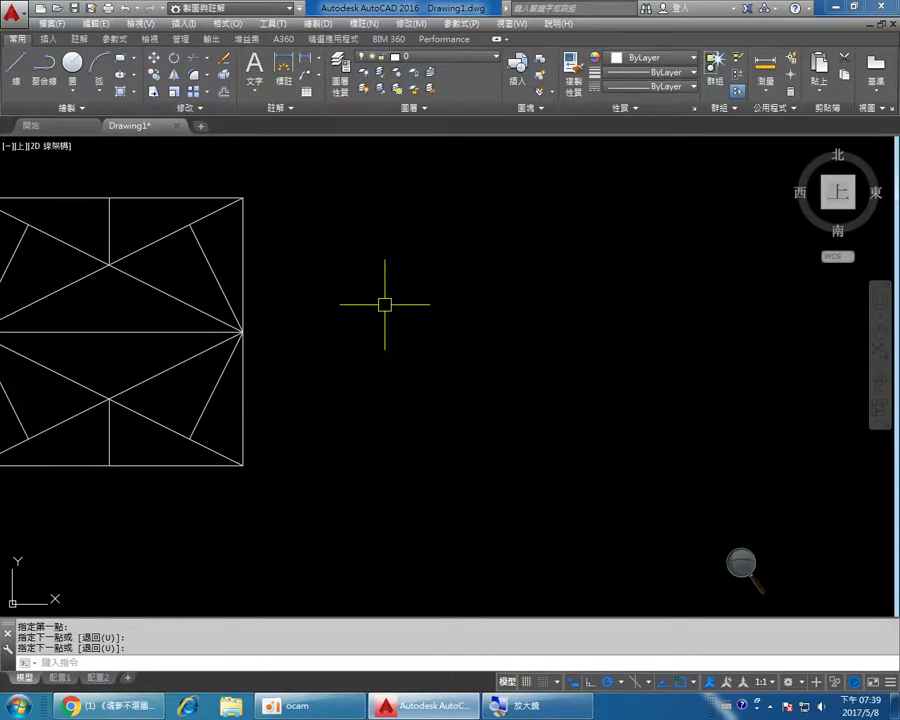
pyautogui.write('l')
pyautogui.press('Return')
pyautogui.click(395, 461)
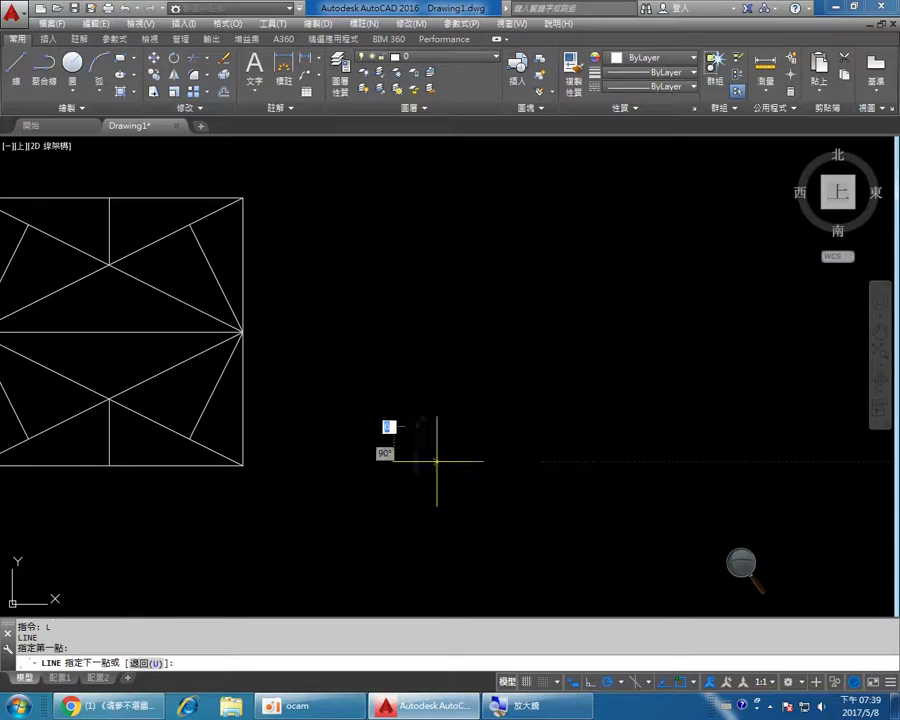
pyautogui.write('100')
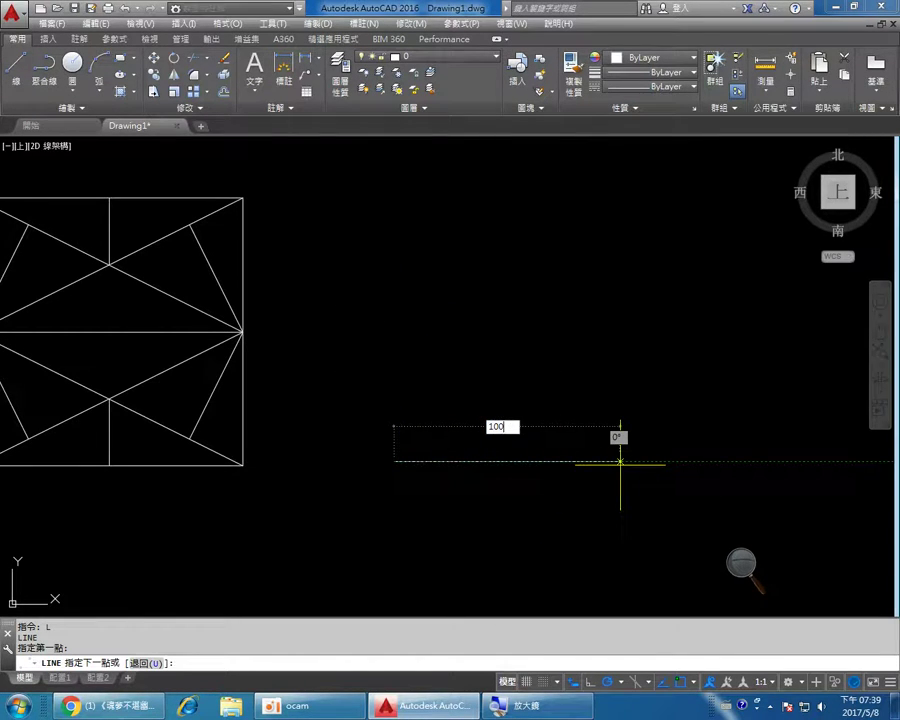
pyautogui.press('Return')
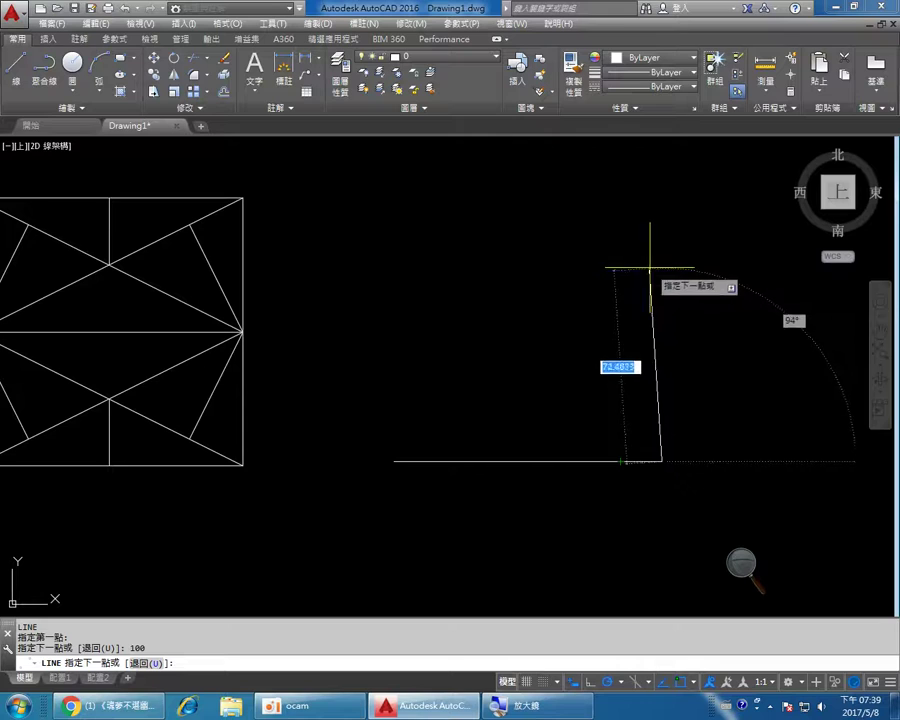
pyautogui.write('100')
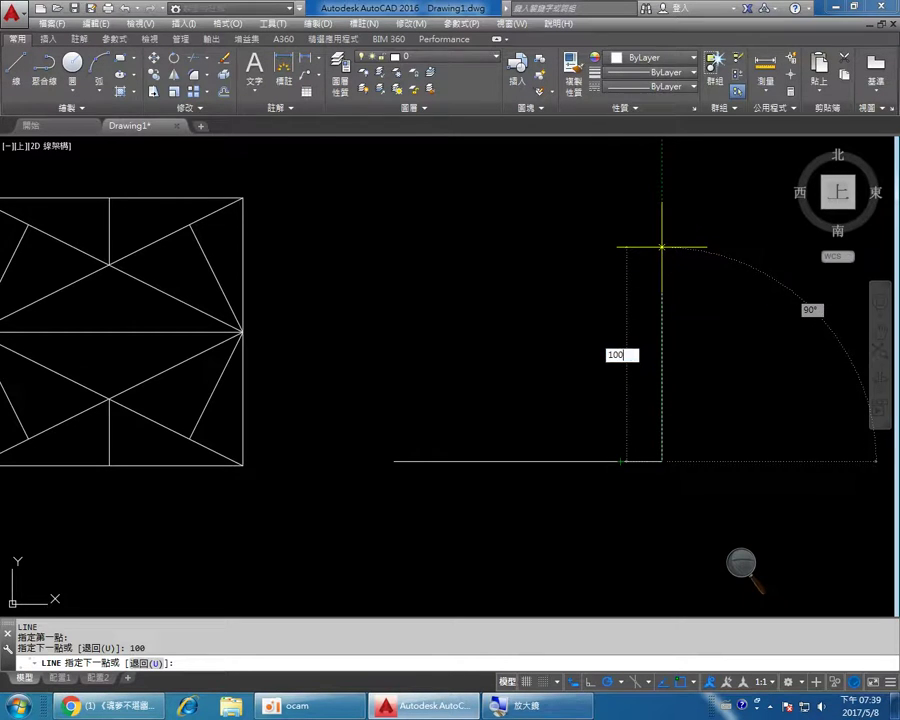
pyautogui.press('Return')
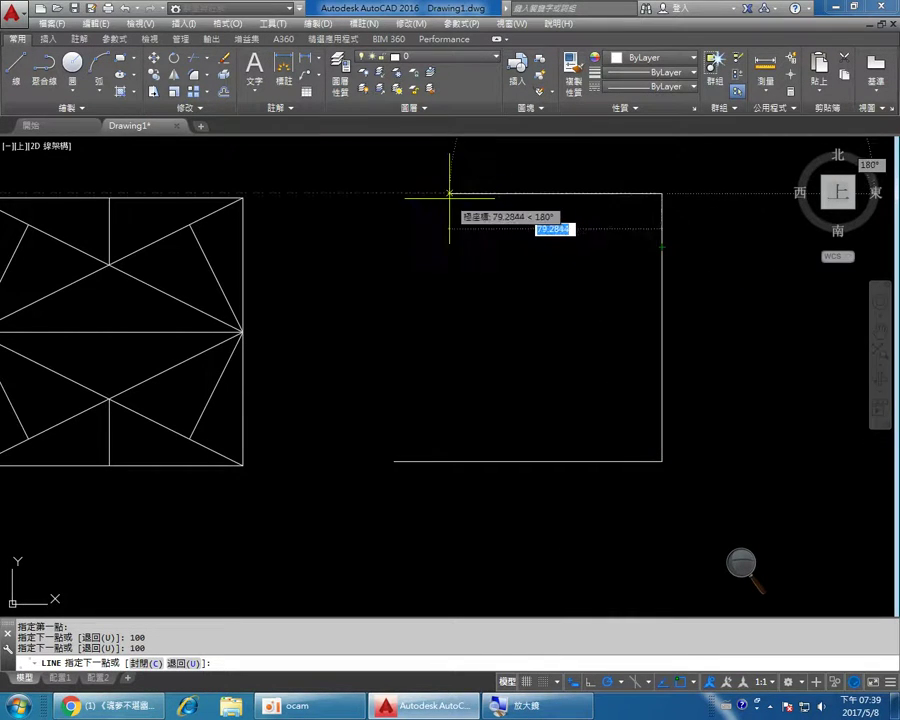
pyautogui.write('100')
pyautogui.press('Return')
pyautogui.write('c')
pyautogui.press('Return')
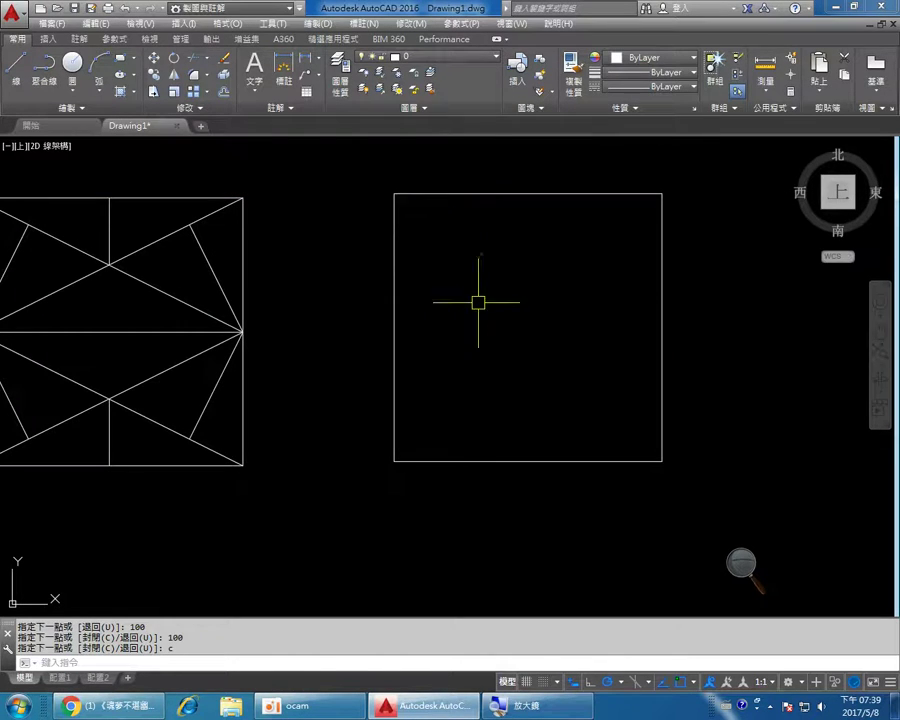
# - Draw connected lines from the new square's lower-left corner to the midpoint of its top side and on to its lower-right corner
pyautogui.moveTo(555, 322)
pyautogui.mouseDown(button='middle')
pyautogui.moveTo(434, 317)
pyautogui.moveTo(419, 328)
pyautogui.mouseUp(button='middle')
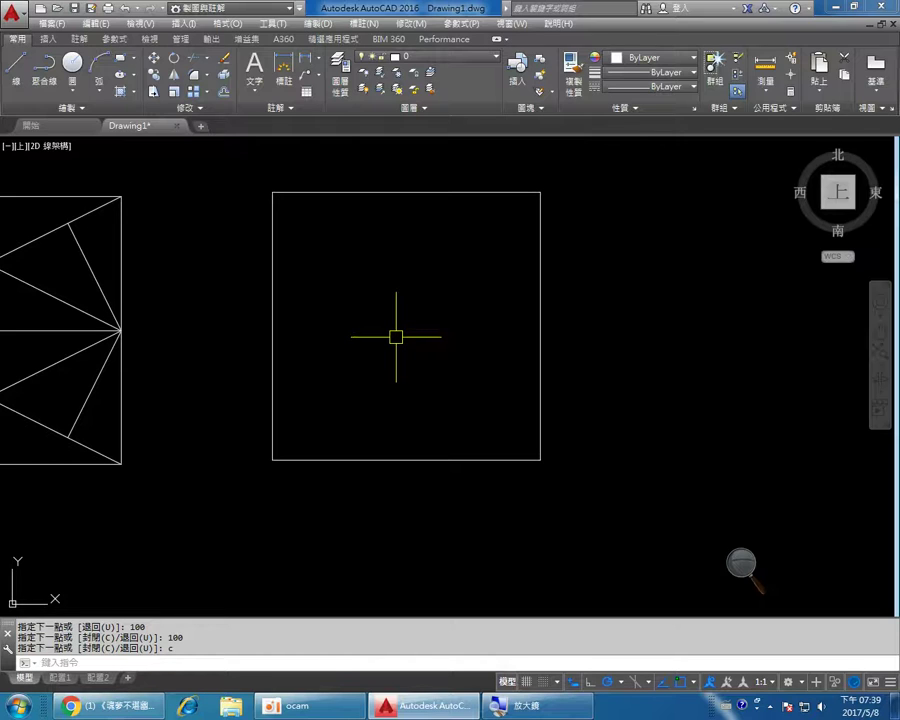
pyautogui.rightClick(396, 337)
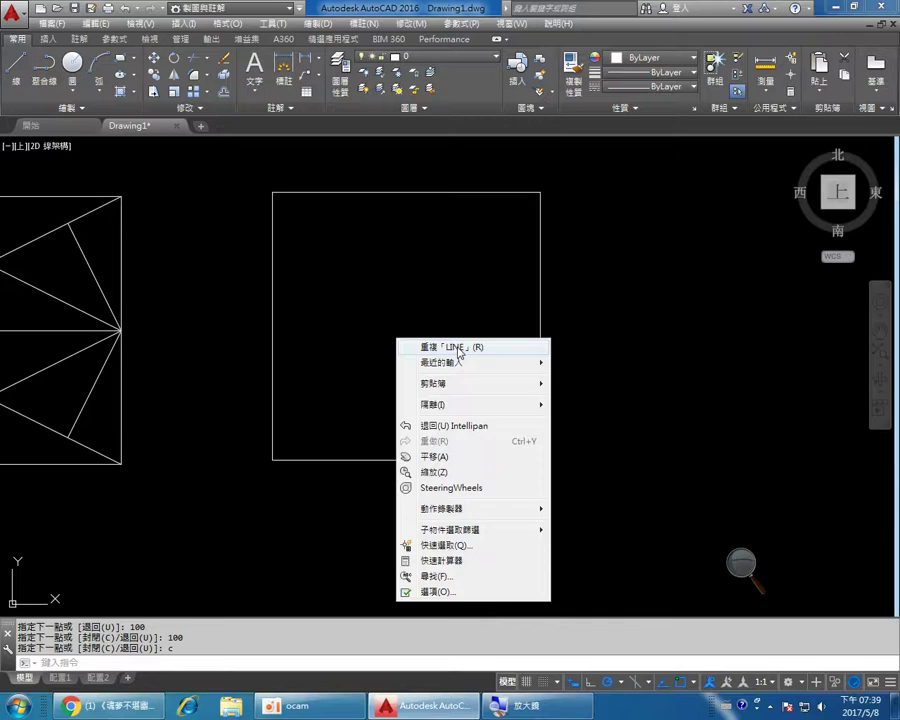
pyautogui.click(452, 348)
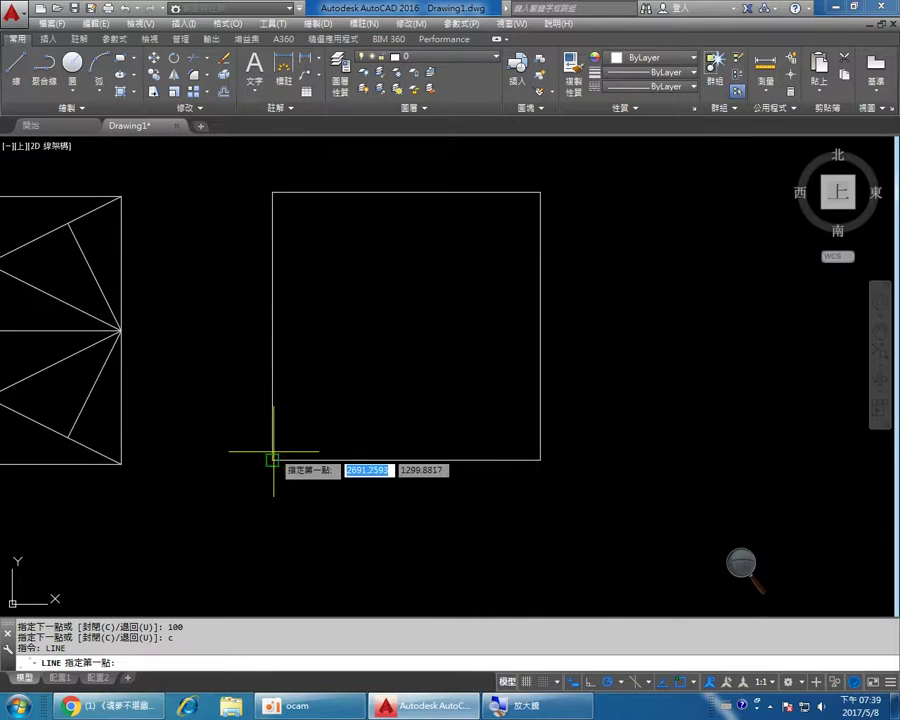
pyautogui.scroll(2, 270, 460)
pyautogui.moveTo(270, 465); pyautogui.dragTo(168, 590, button='middle')
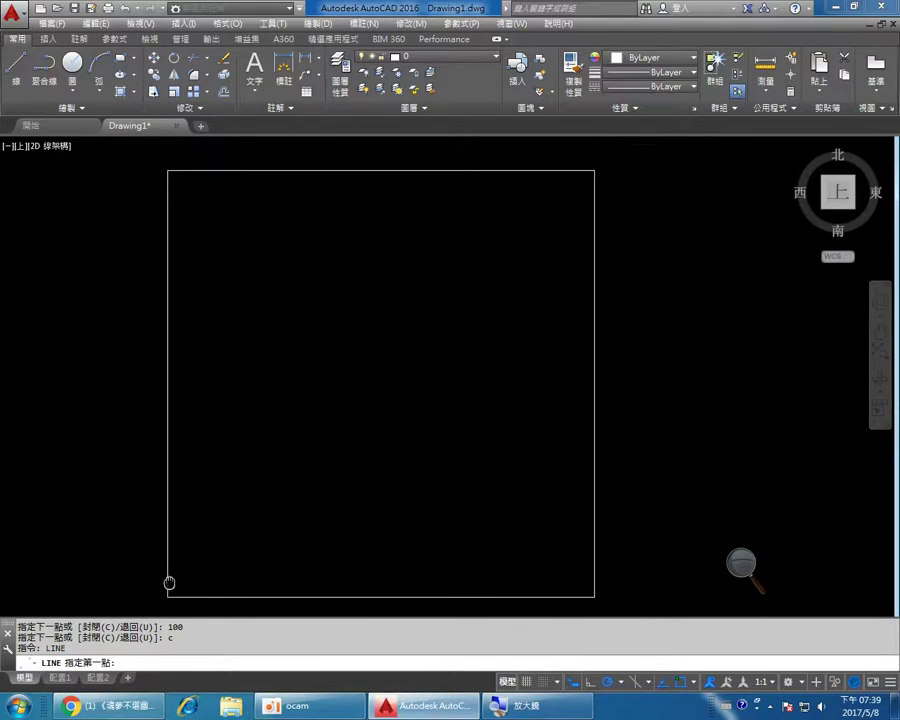
pyautogui.click(168, 597)
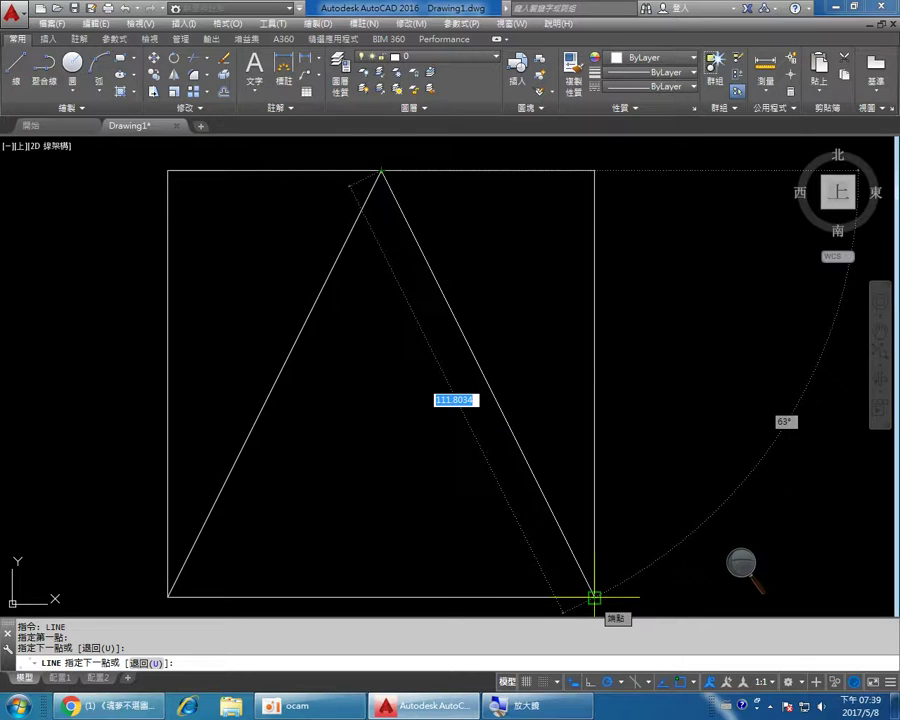
pyautogui.click(594, 597)
pyautogui.press('Return')
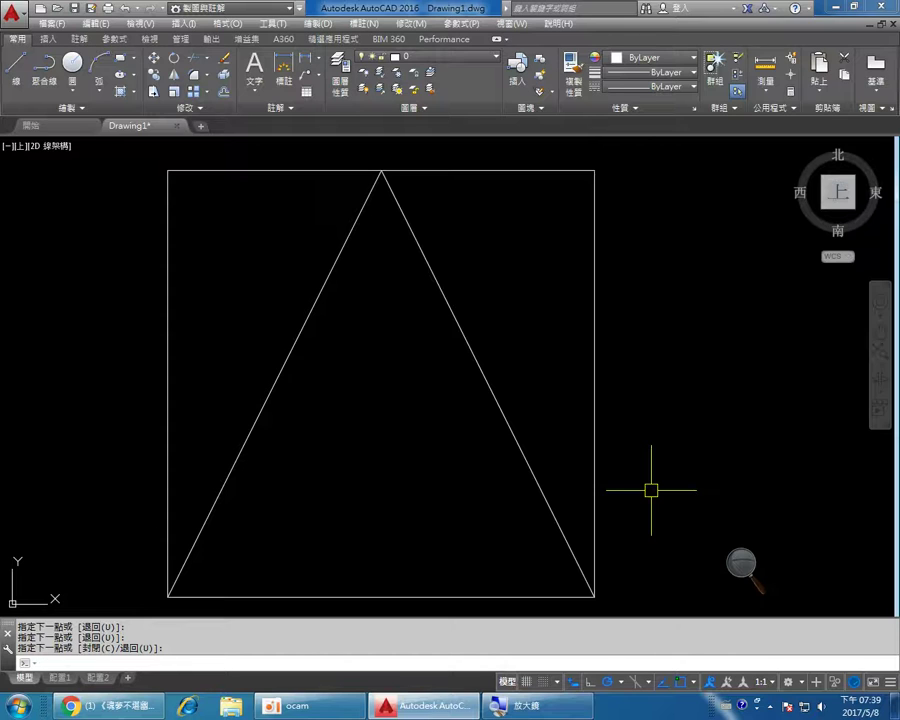
# - Draw a line from the new square's upper-left corner perpendicular to the slanted line that starts at the lower-left corner
pyautogui.rightClick(518, 278)
pyautogui.click(565, 287)
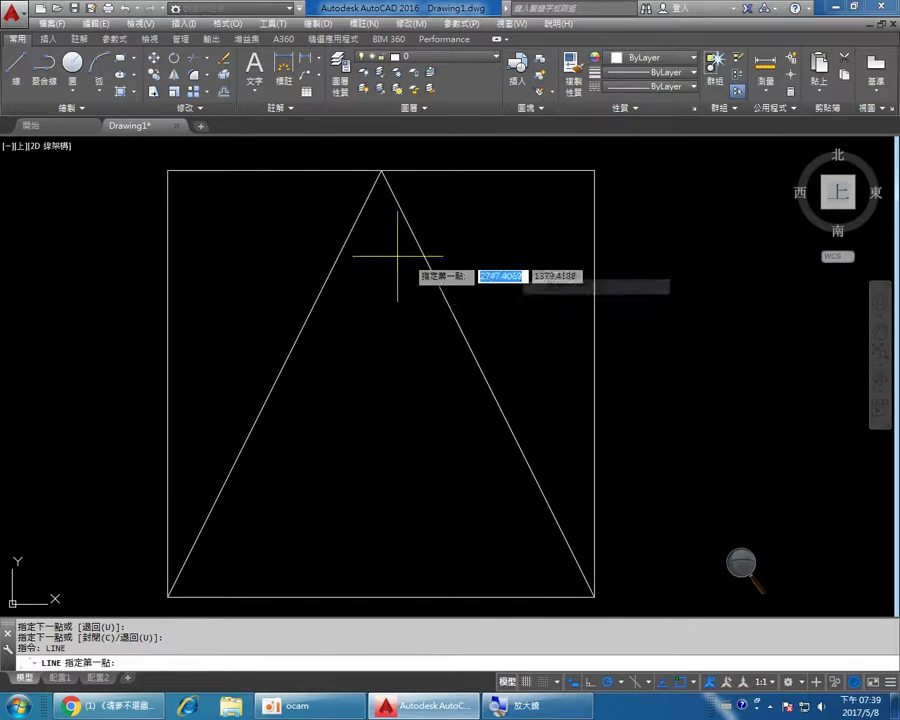
pyautogui.click(167, 171)
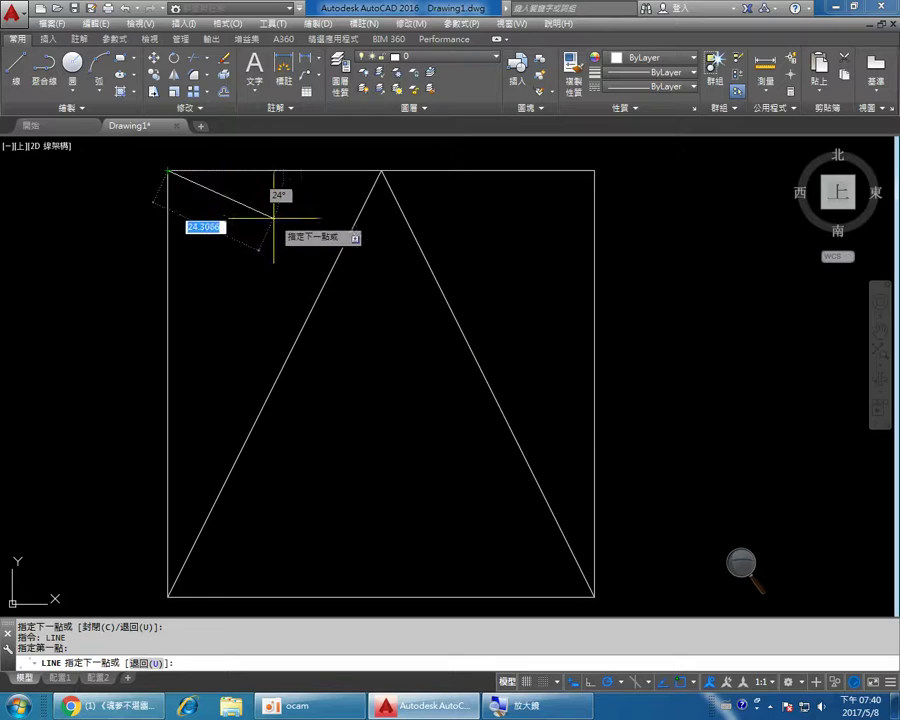
pyautogui.click(338, 256)
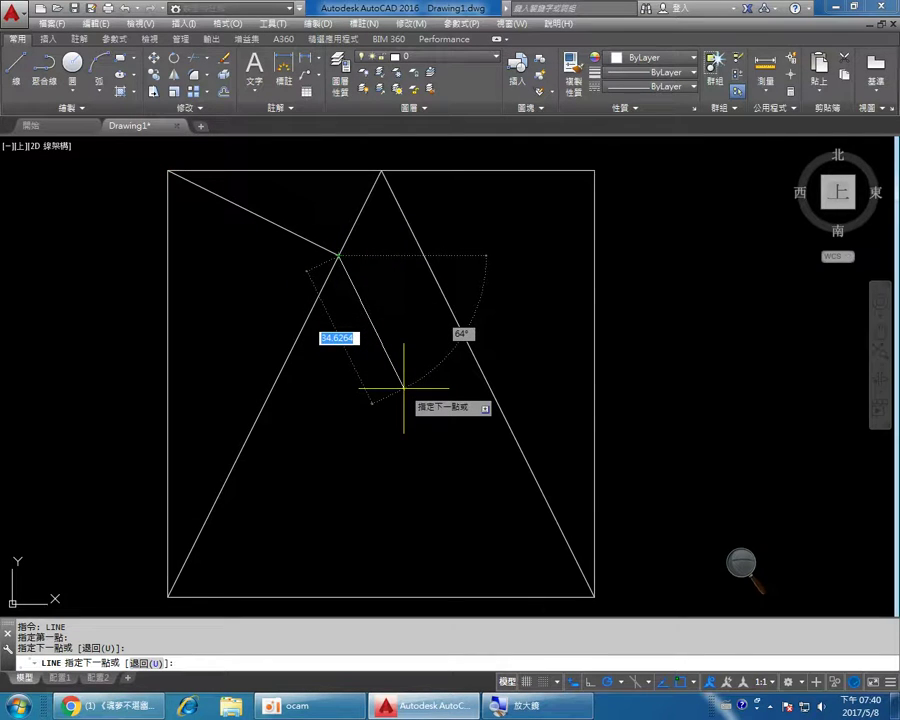
pyautogui.press('Return')
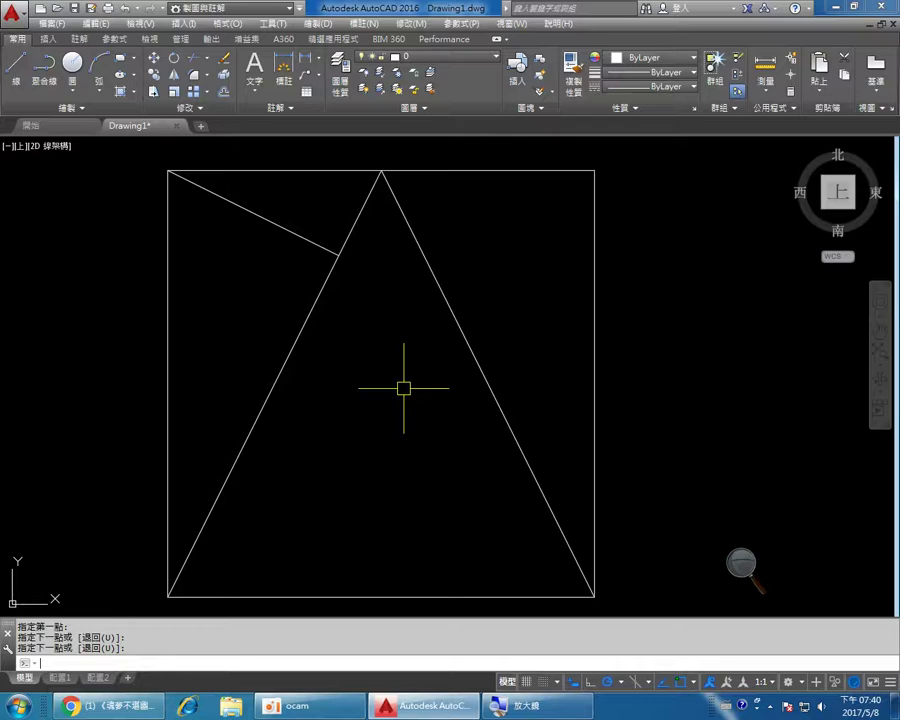
# - Draw a line from the square's upper-right corner perpendicular to the slanted line that ends at the lower-right corner
pyautogui.press('Return')
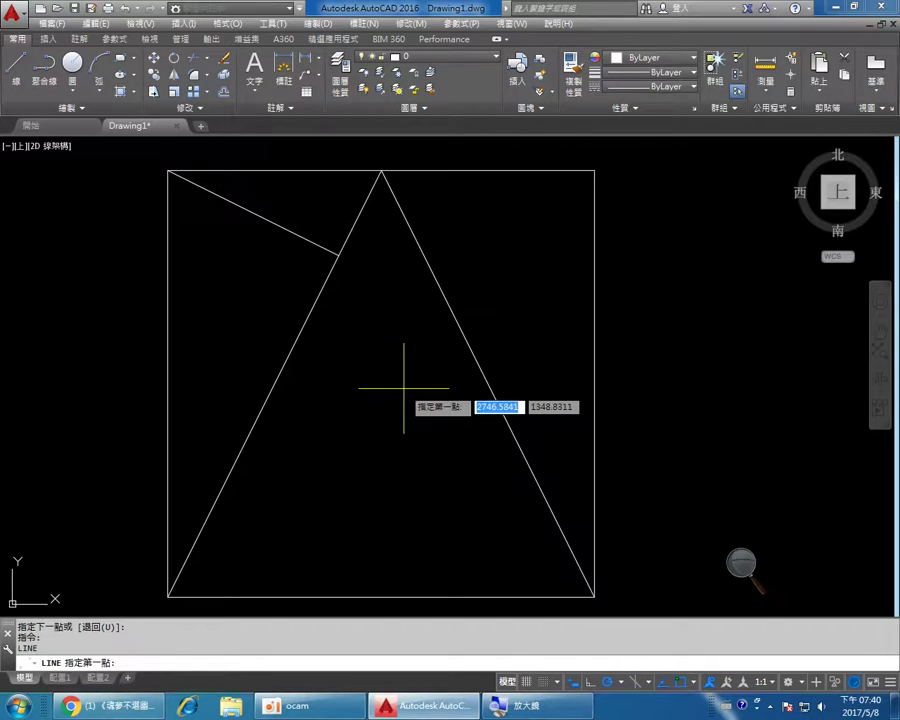
pyautogui.click(593, 171)
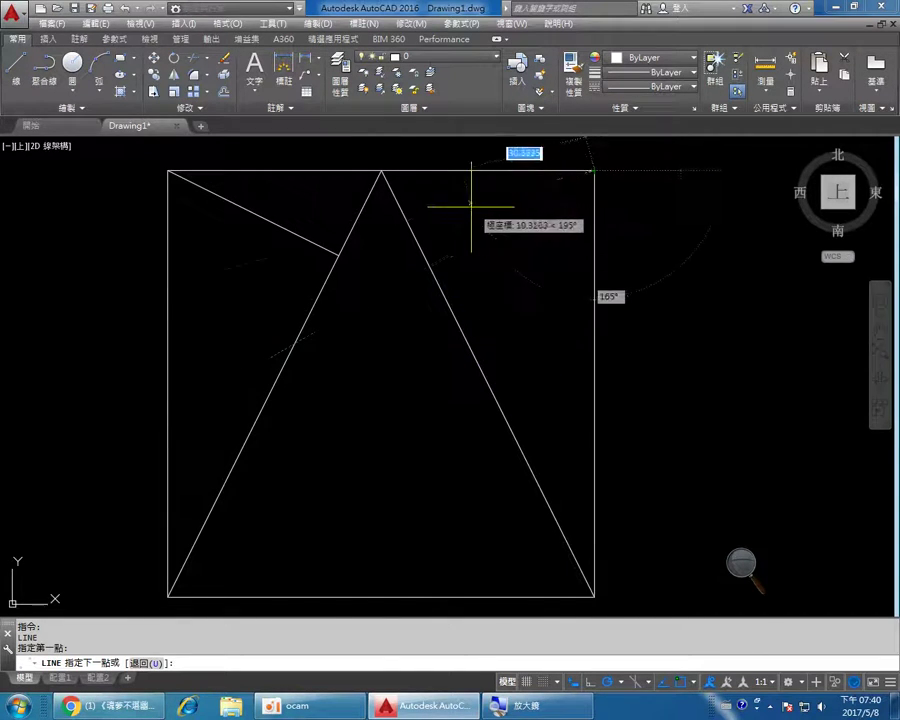
pyautogui.click(425, 252)
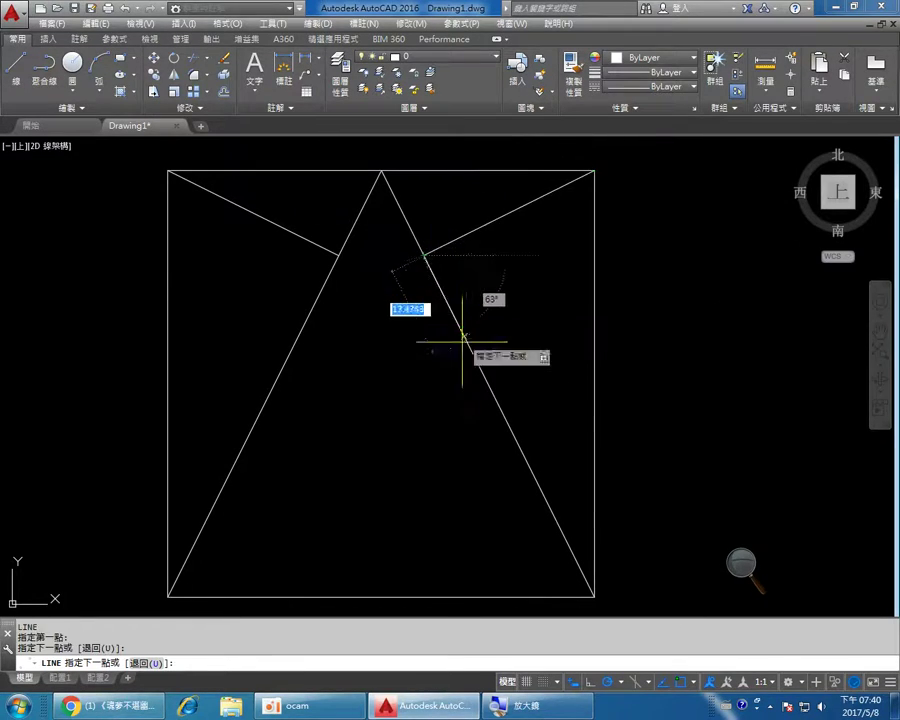
pyautogui.press('Return')
# - Draw a line from the square's lower-left corner perpendicular to the slanted line on the right side of the triangle
pyautogui.rightClick(424, 427)
pyautogui.click(447, 438)
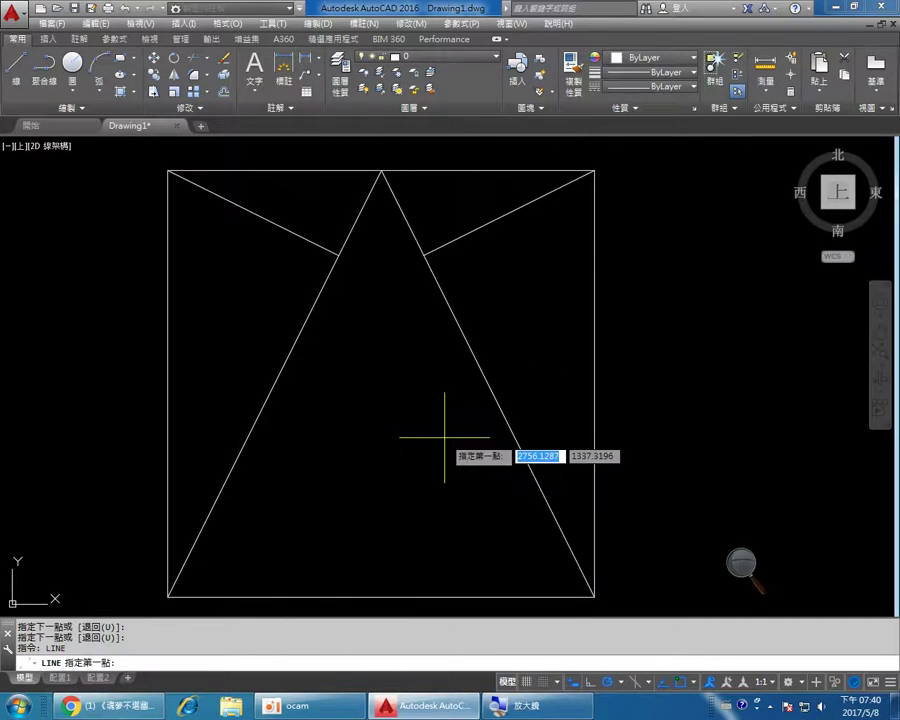
pyautogui.click(167, 598)
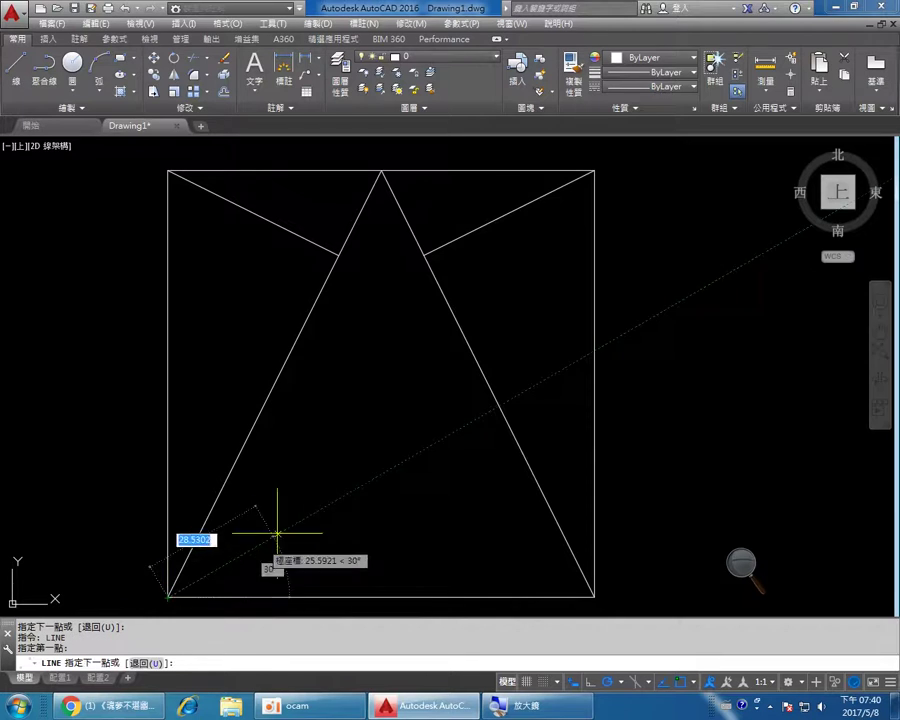
pyautogui.click(509, 428)
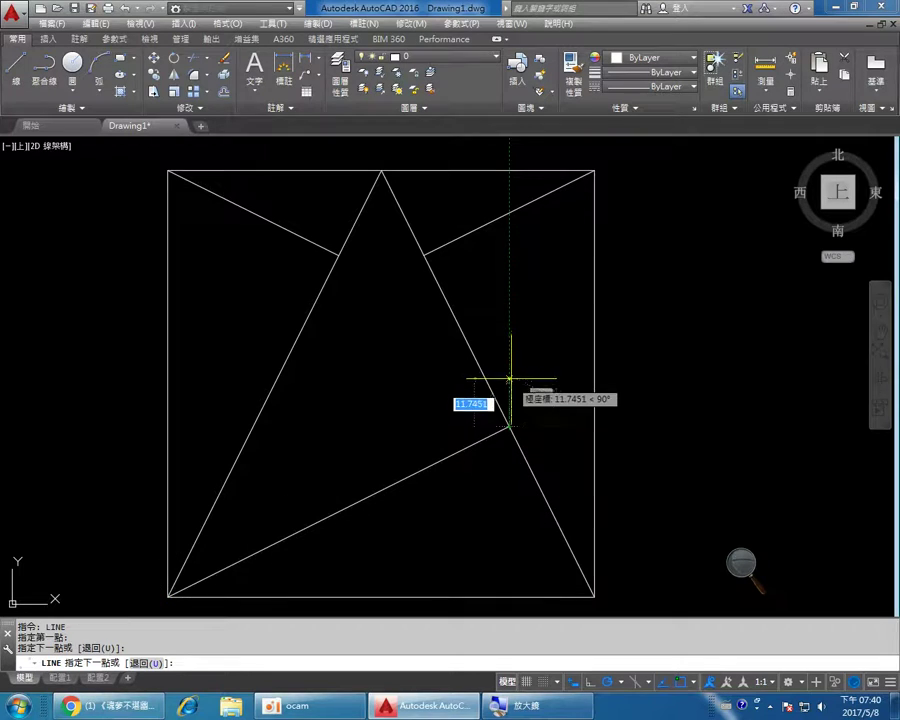
pyautogui.press('Return')
# - Draw a line from the square's lower-right corner perpendicular to the slanted line on the left side of the triangle
pyautogui.rightClick(511, 377)
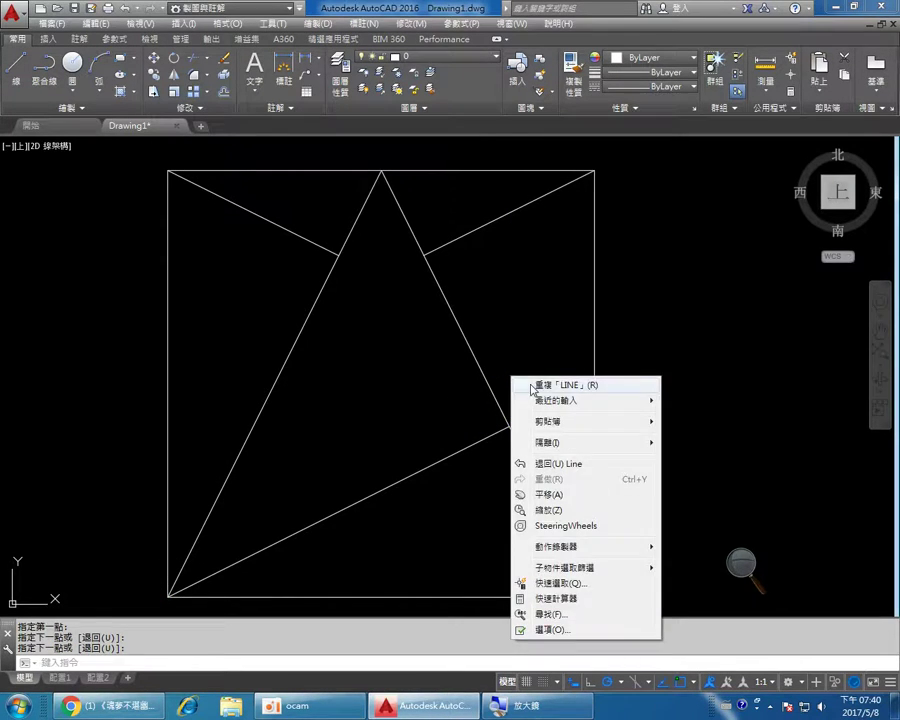
pyautogui.click(562, 385)
pyautogui.click(594, 596)
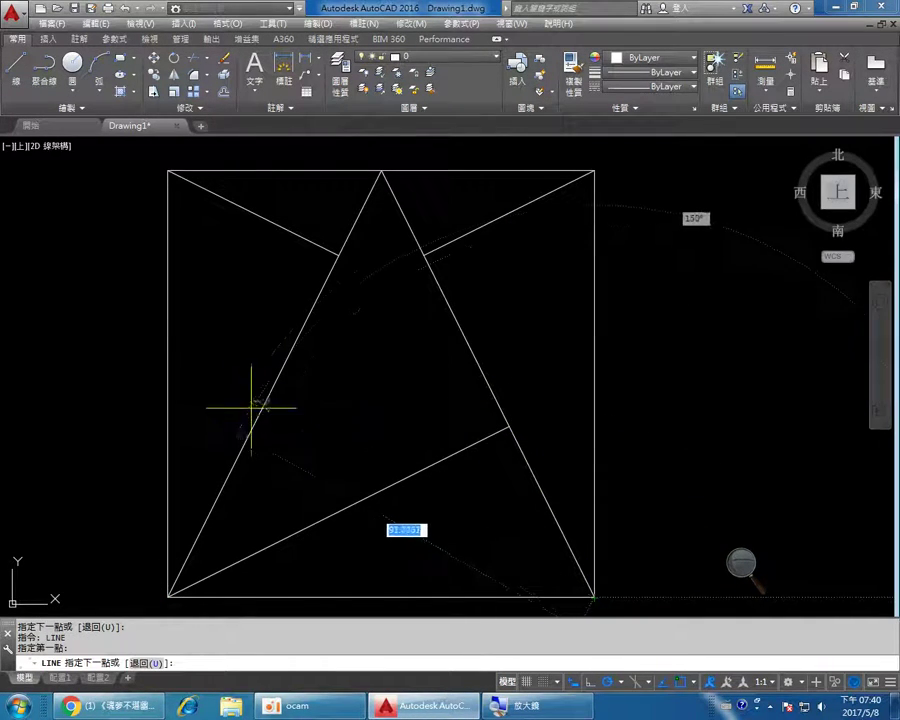
pyautogui.click(254, 428)
pyautogui.press('Return')
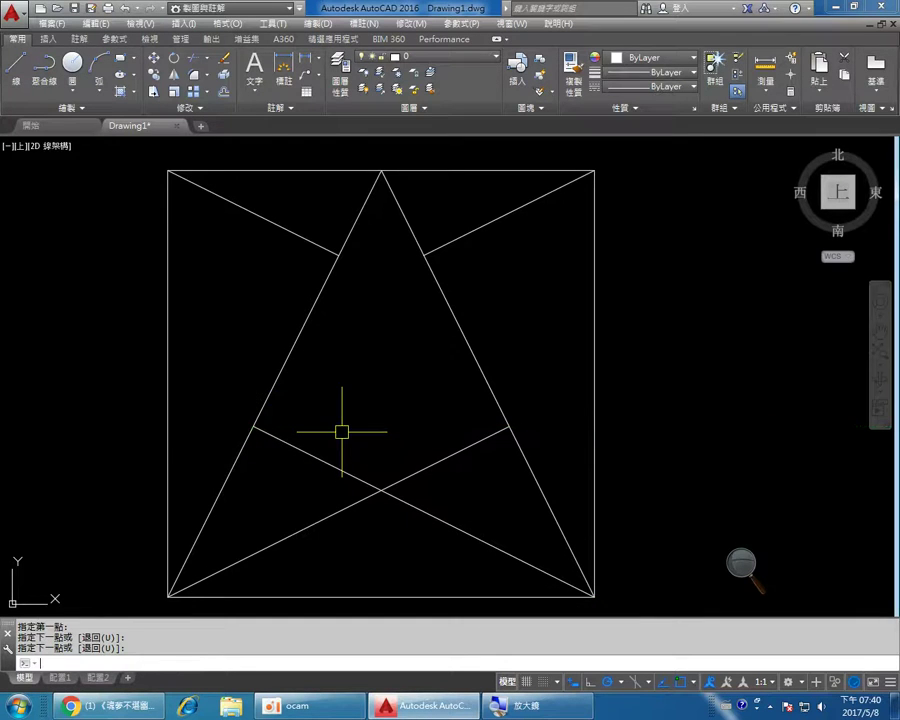
# - Draw a vertical line from the triangle's apex down to the intersection of the two crossing perpendicular lines
pyautogui.click(15, 66)
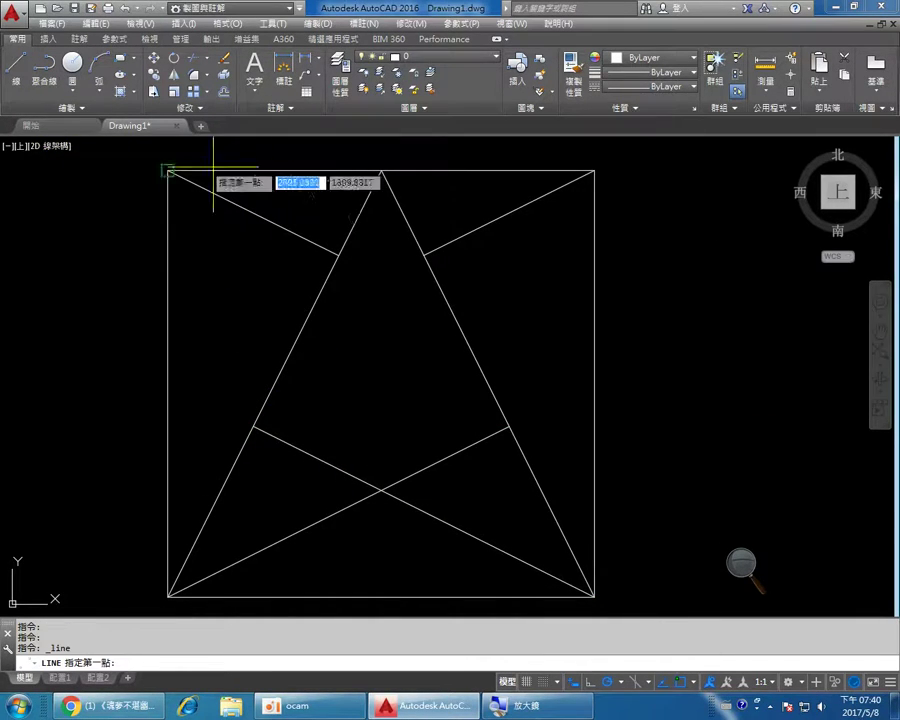
pyautogui.click(381, 171)
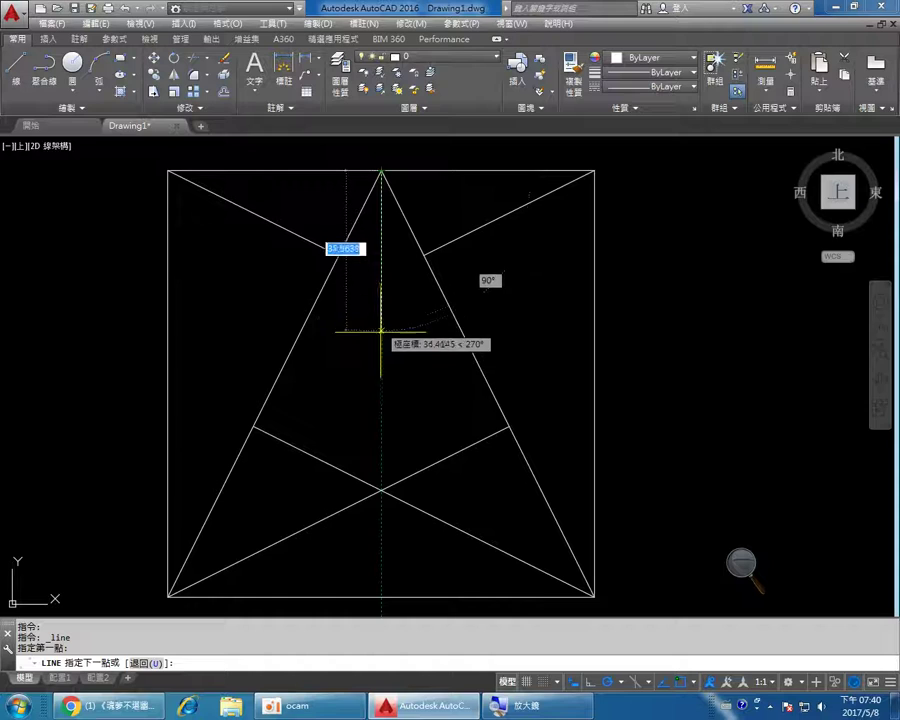
pyautogui.click(381, 490)
pyautogui.press('Return')
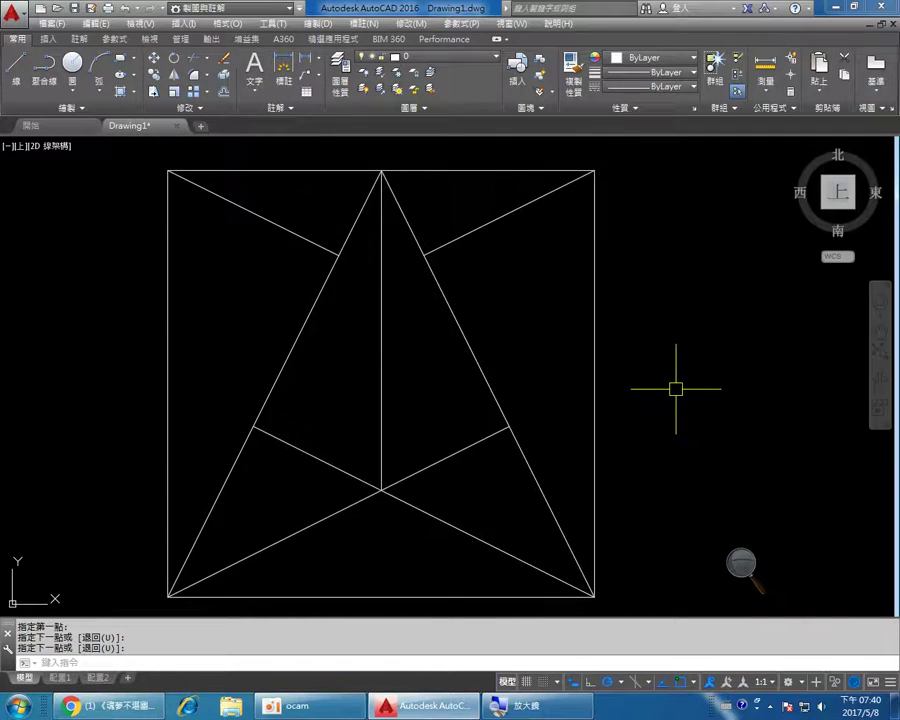
# - Draw a third square with 100-unit sides in the empty area to the right of the second figure, closing the last side
pyautogui.scroll(-2, 676, 389)
pyautogui.moveTo(687, 402)
pyautogui.mouseDown(button='middle')
pyautogui.moveTo(559, 398)
pyautogui.moveTo(343, 346)
pyautogui.mouseUp(button='middle')
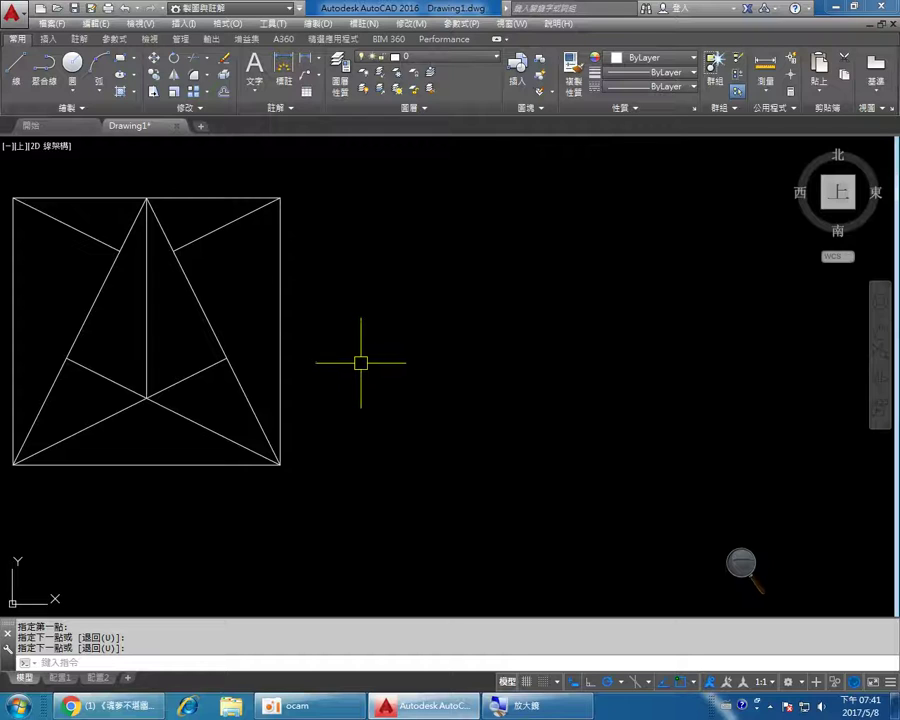
pyautogui.moveTo(360, 355); pyautogui.dragTo(273, 399, button='middle')
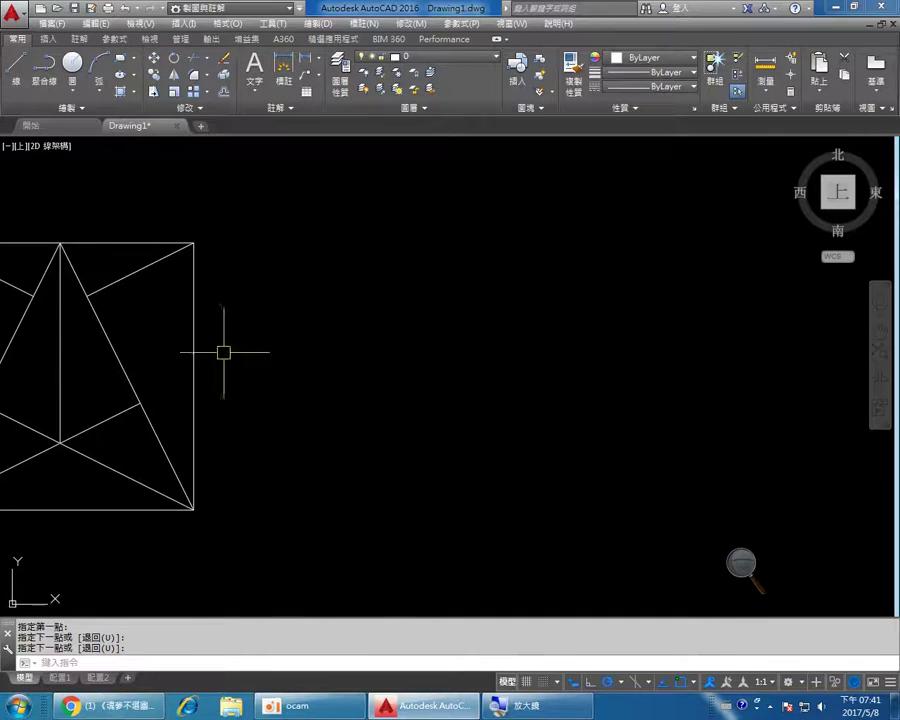
pyautogui.click(16, 70)
pyautogui.click(354, 491)
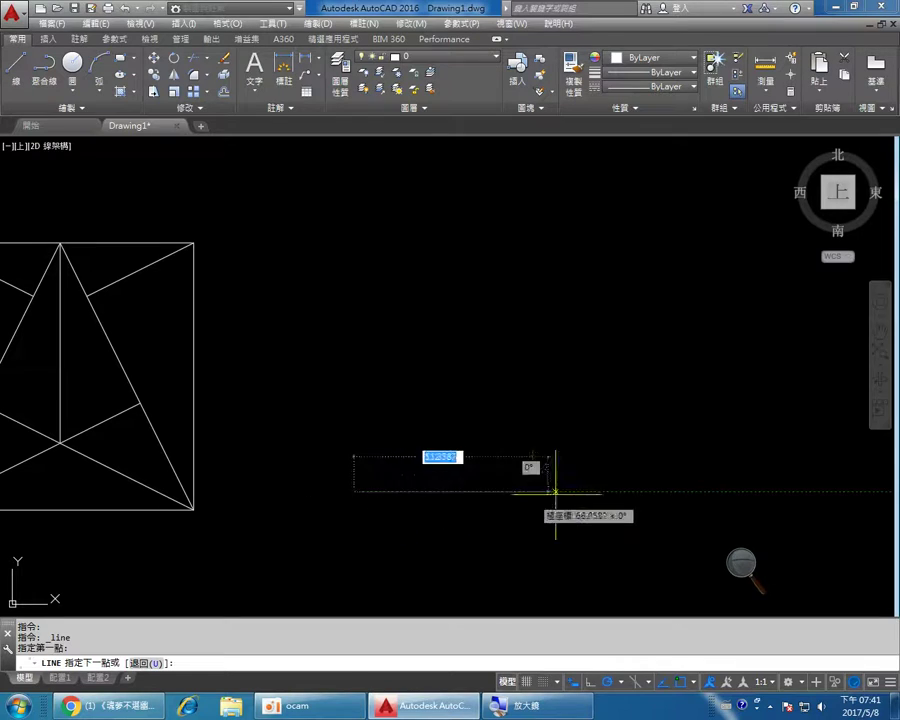
pyautogui.write('100')
pyautogui.press('Return')
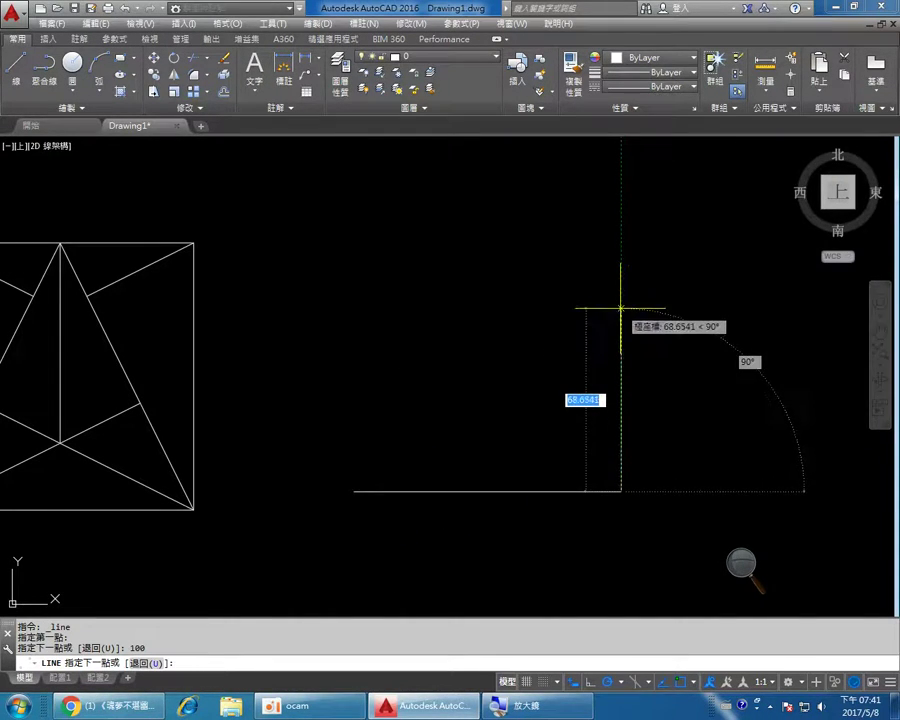
pyautogui.write('100')
pyautogui.press('Return')
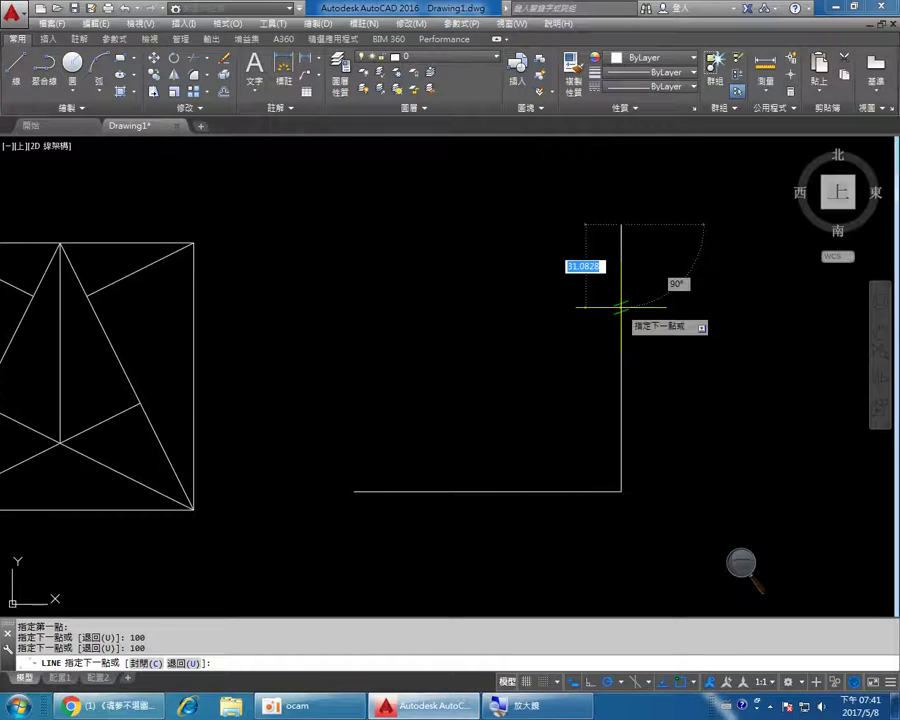
pyautogui.write('100')
pyautogui.press('Return')
pyautogui.write('c')
pyautogui.press('Return')
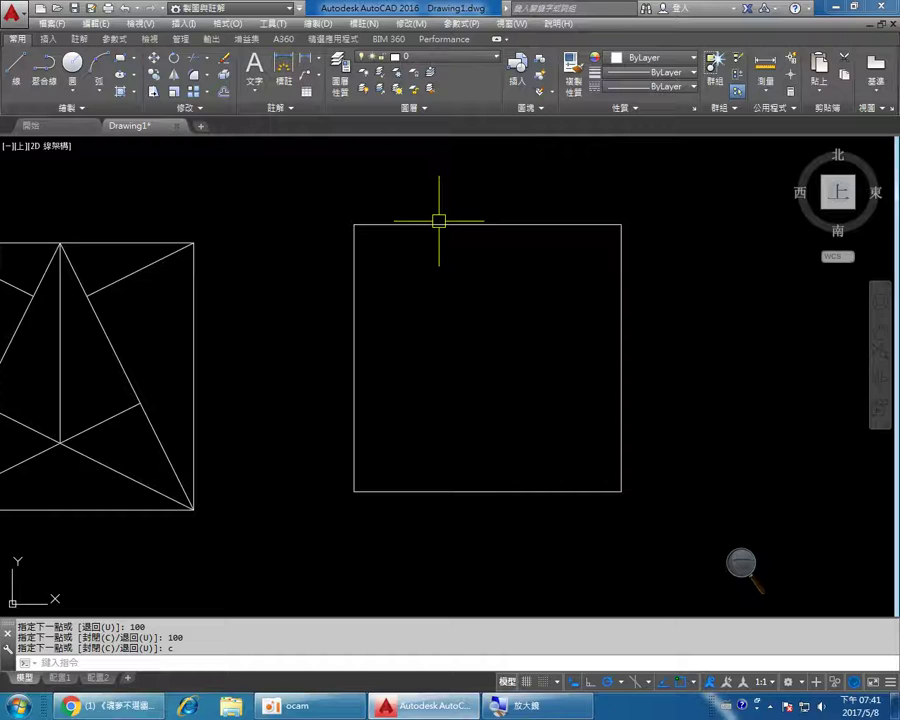
# - Draw a diagonal line from the third square's lower-left corner to its upper-right corner
pyautogui.rightClick(244, 219)
pyautogui.click(250, 229)
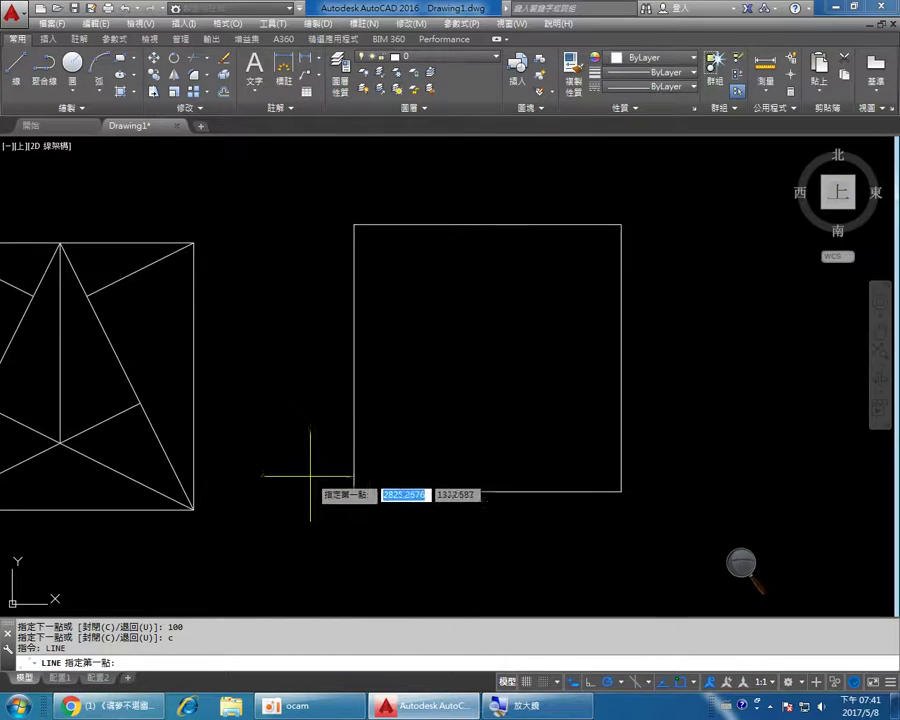
pyautogui.click(354, 491)
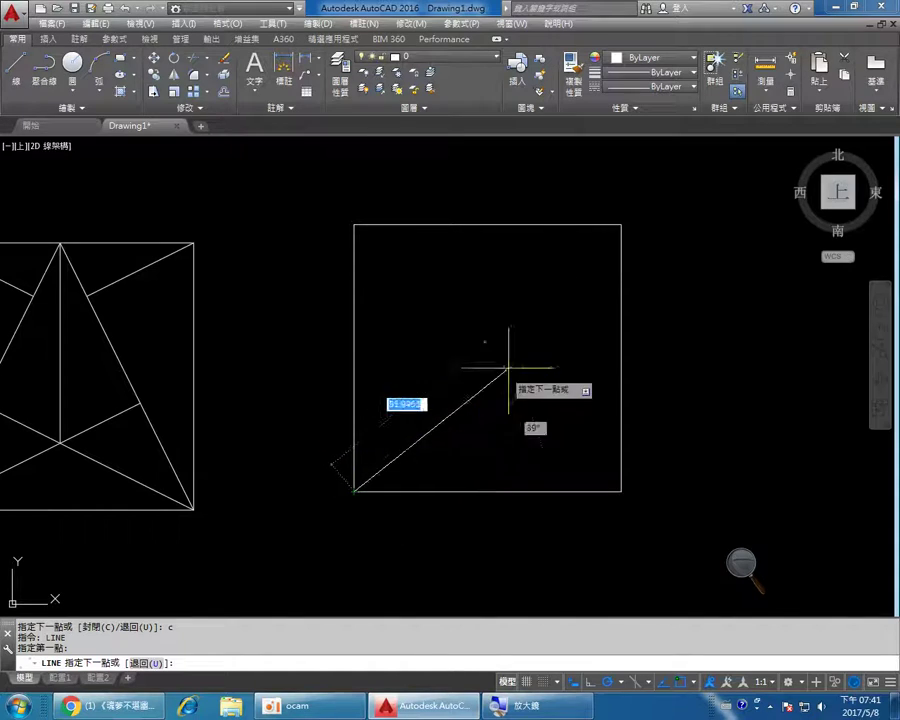
pyautogui.click(621, 224)
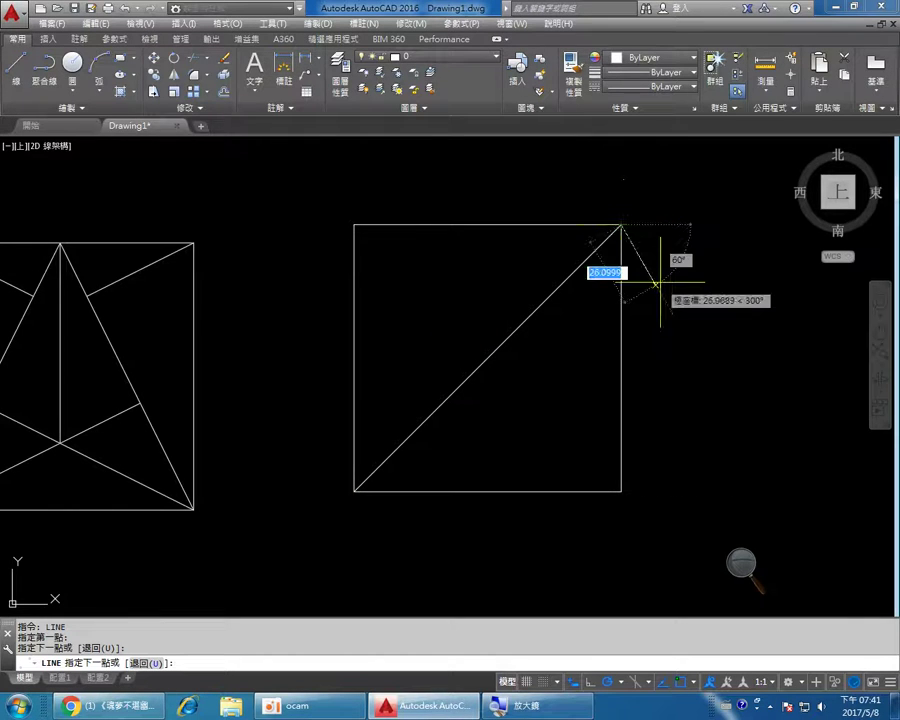
pyautogui.press('Return')
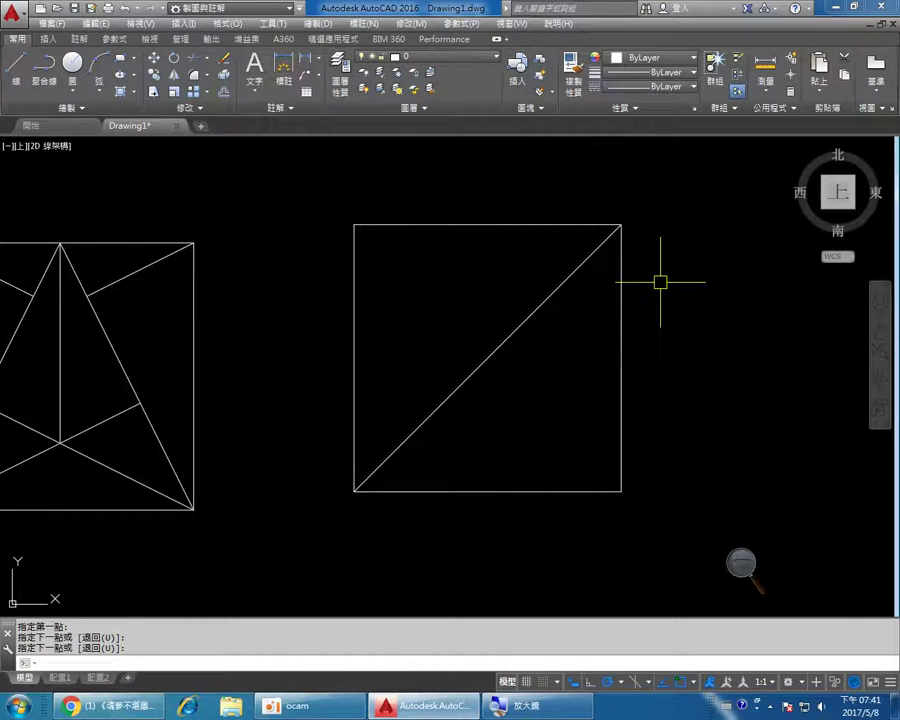
# - Draw connected lines from the third square's lower-right corner to the diagonal's midpoint and on to the midpoint of the right side
pyautogui.press('Return')
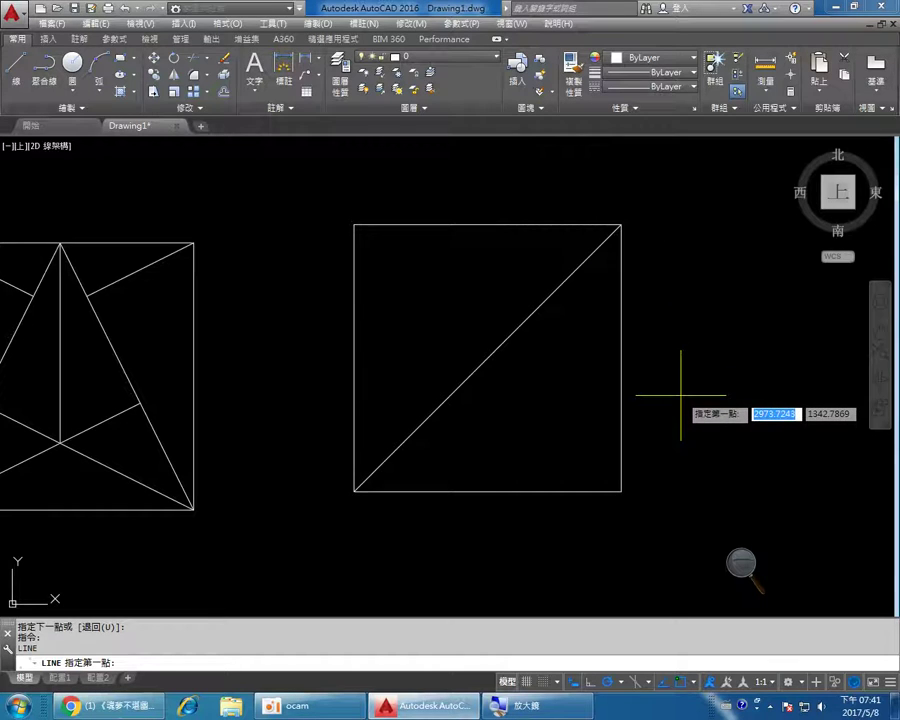
pyautogui.click(621, 491)
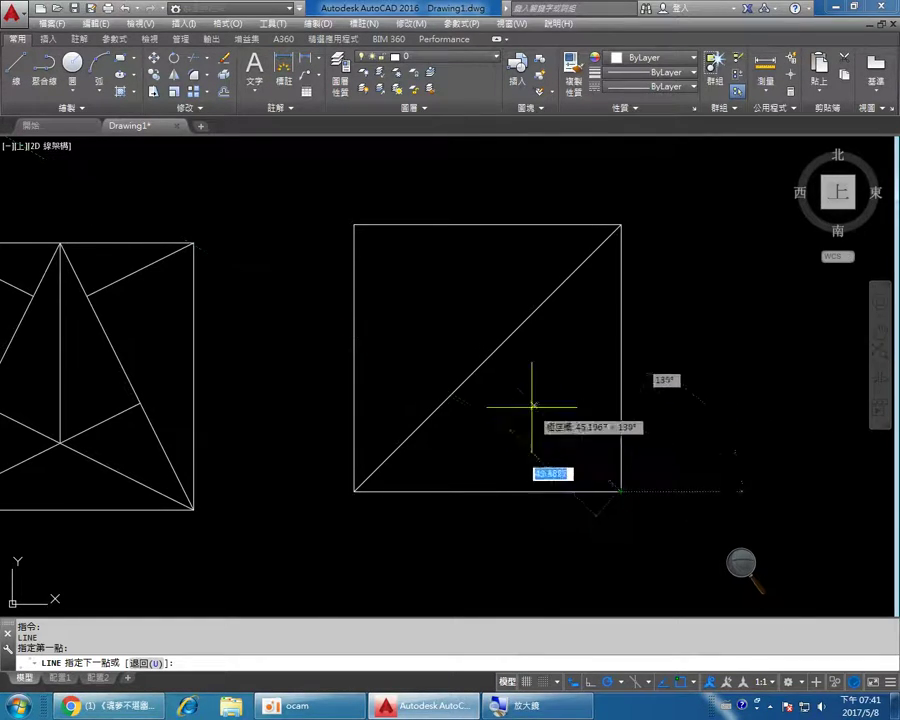
pyautogui.click(487, 358)
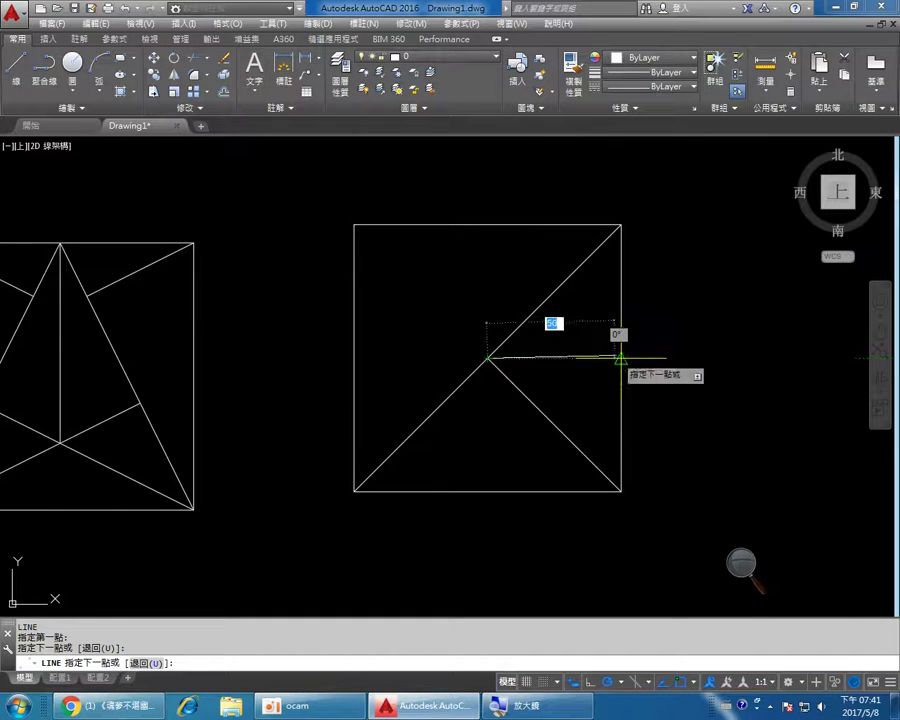
pyautogui.click(620, 357)
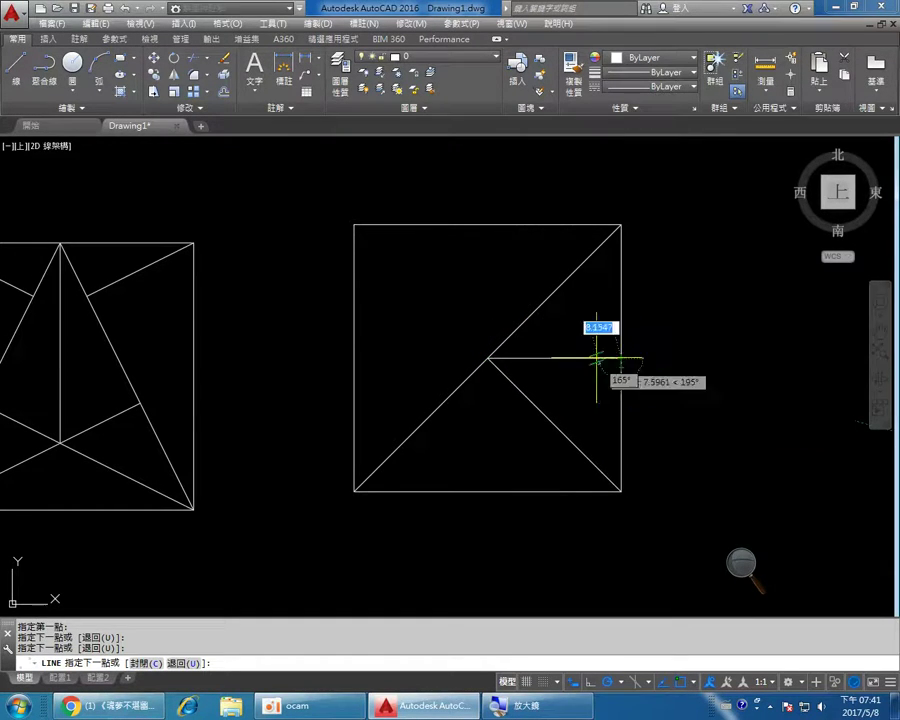
pyautogui.scroll(2, 570, 315)
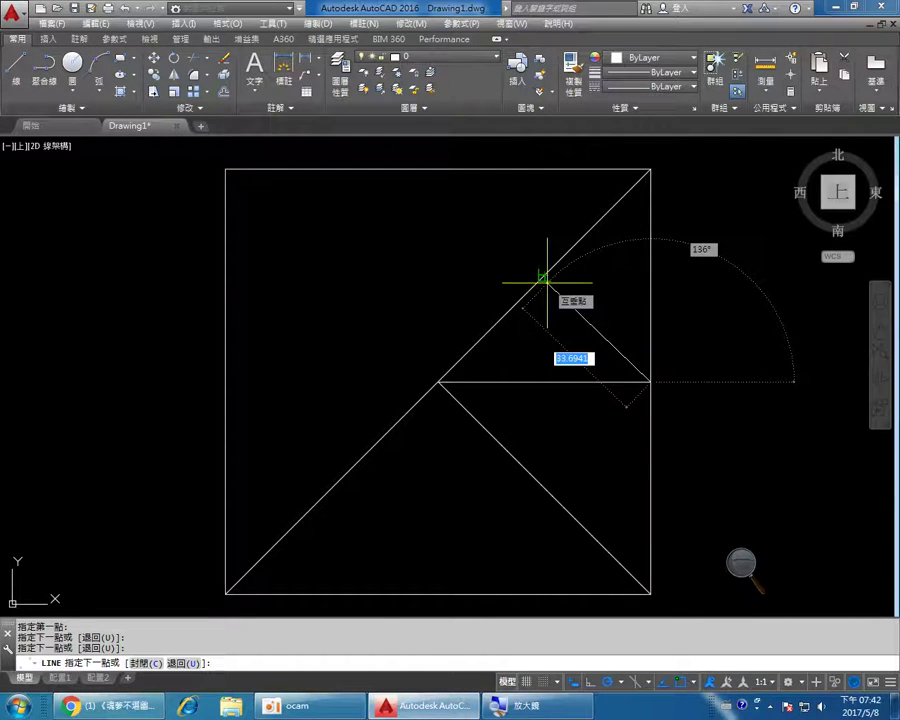
pyautogui.click(541, 277)
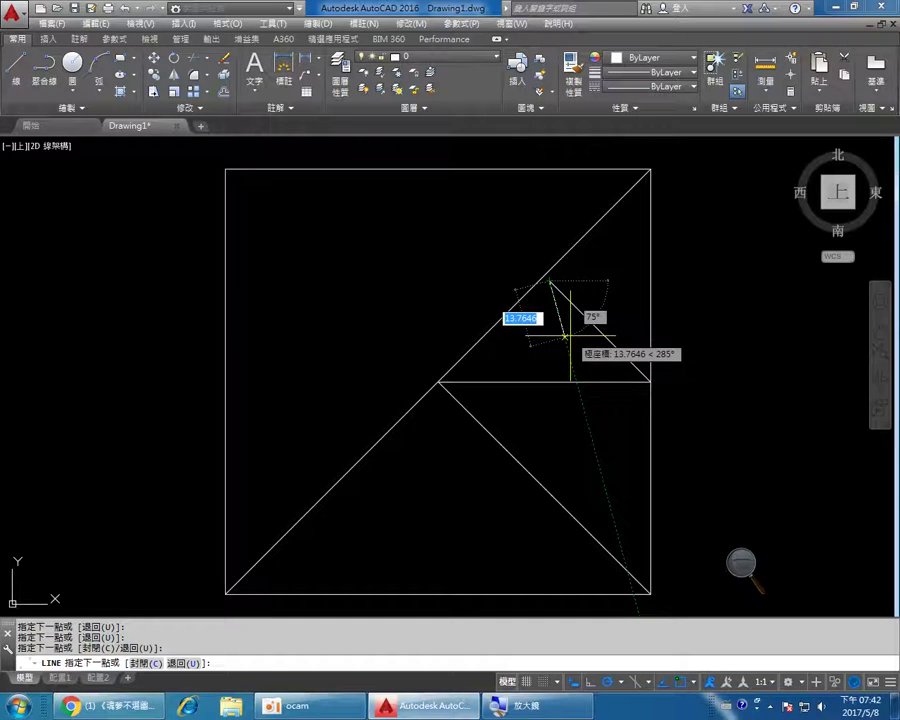
pyautogui.write('u')
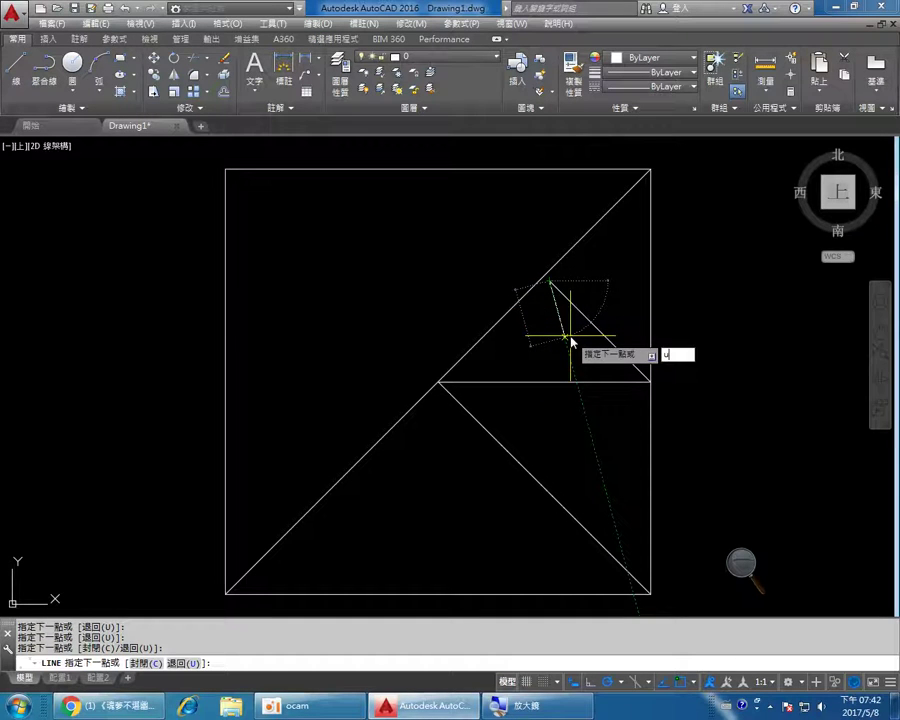
pyautogui.press('Return')
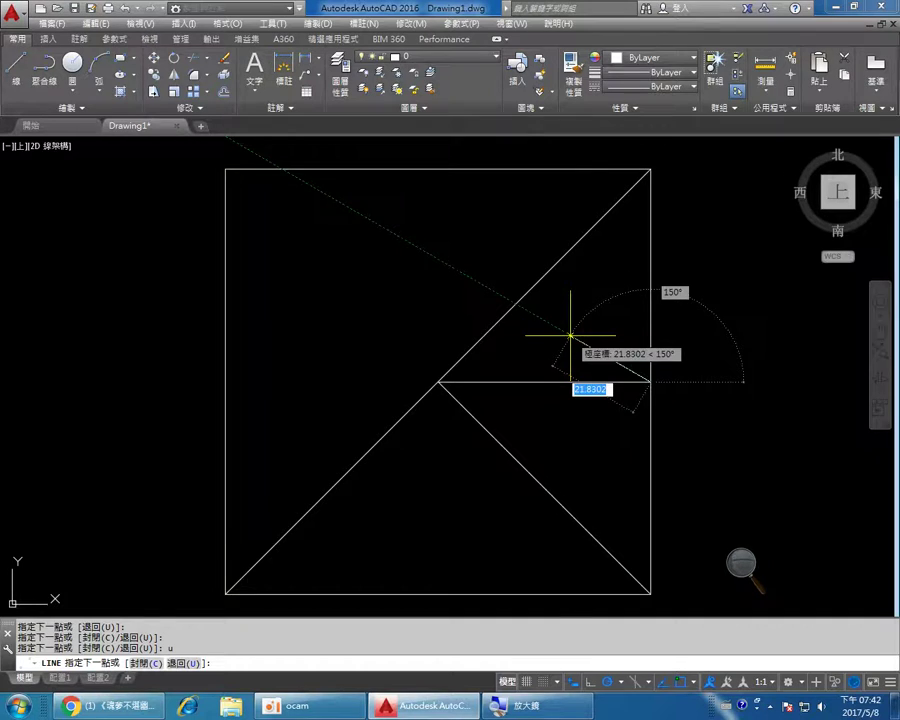
# - Continue the line from the midpoint of the square's right side perpendicular to the upper half of the diagonal
pyautogui.scroll(4, 570, 335)
pyautogui.moveTo(570, 326); pyautogui.dragTo(598, 406, button='middle')
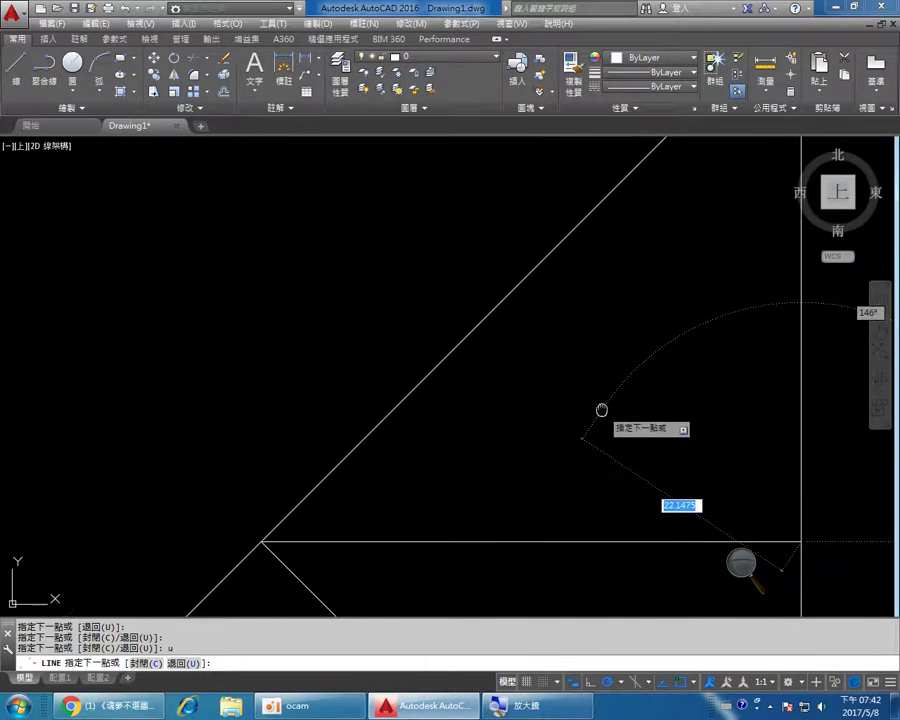
pyautogui.click(530, 272)
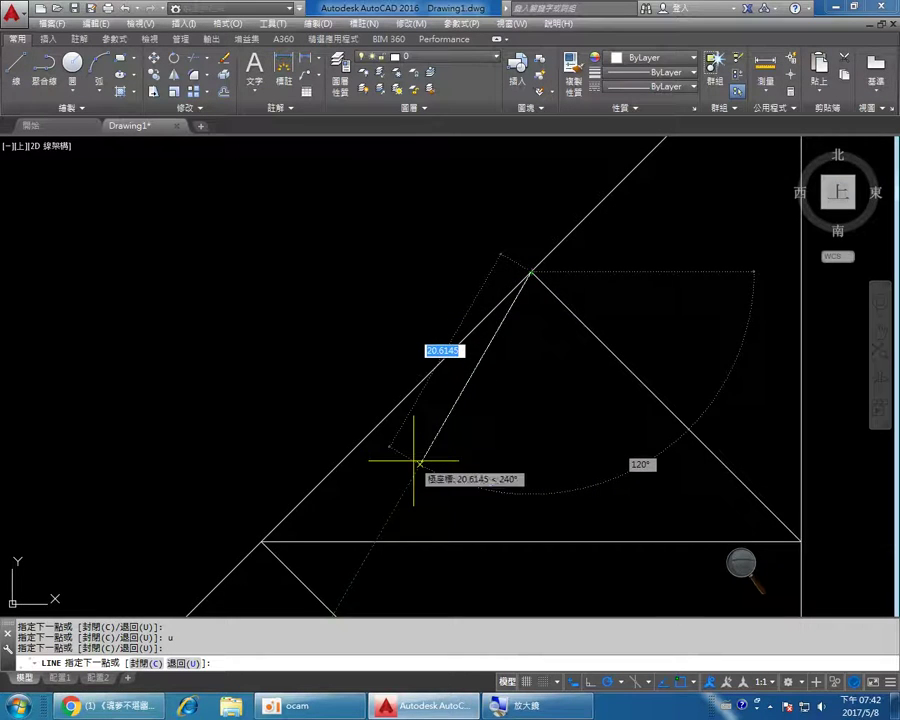
# - Continue the line from the perpendicular point on the diagonal to the square's upper-left corner and end it there
pyautogui.scroll(-4, 415, 460)
pyautogui.moveTo(306, 343); pyautogui.dragTo(380, 352, button='middle')
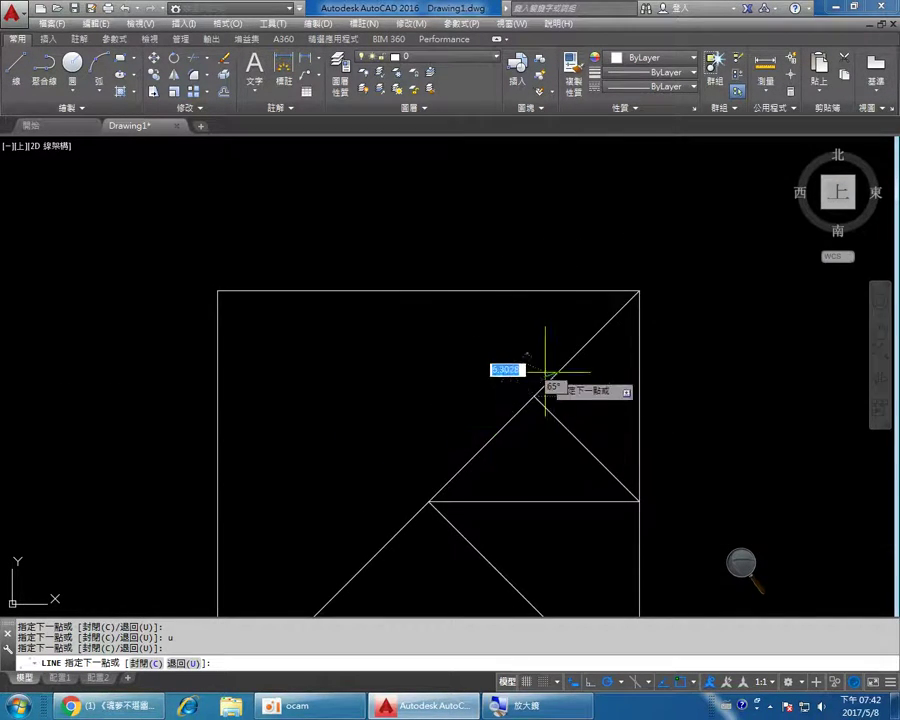
pyautogui.click(217, 291)
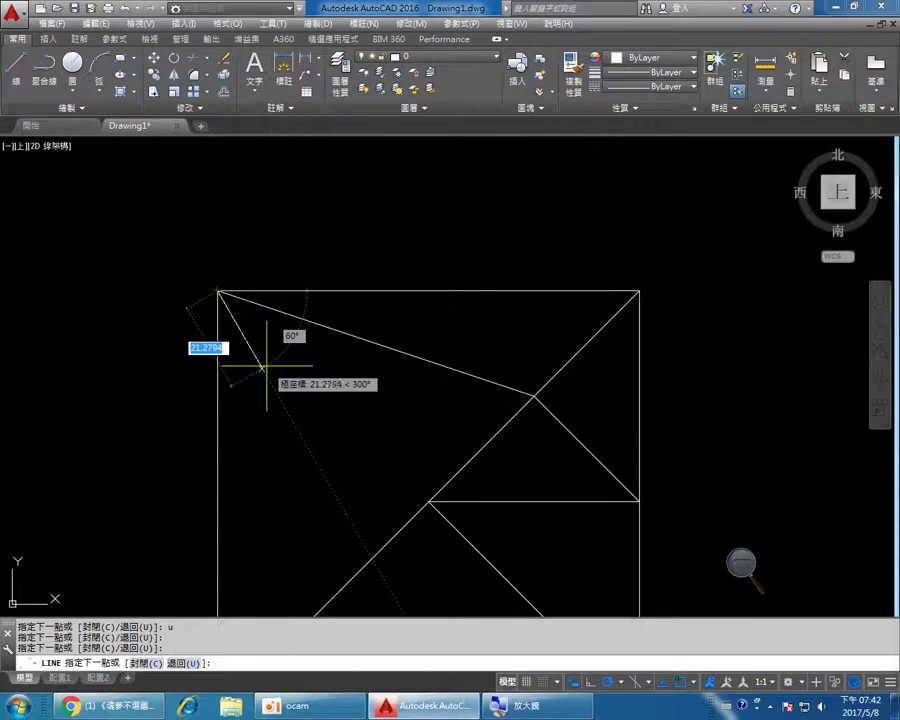
pyautogui.press('Return')
pyautogui.moveTo(316, 436)
pyautogui.mouseDown(button='middle')
pyautogui.moveTo(346, 390)
pyautogui.moveTo(348, 324)
pyautogui.mouseUp(button='middle')
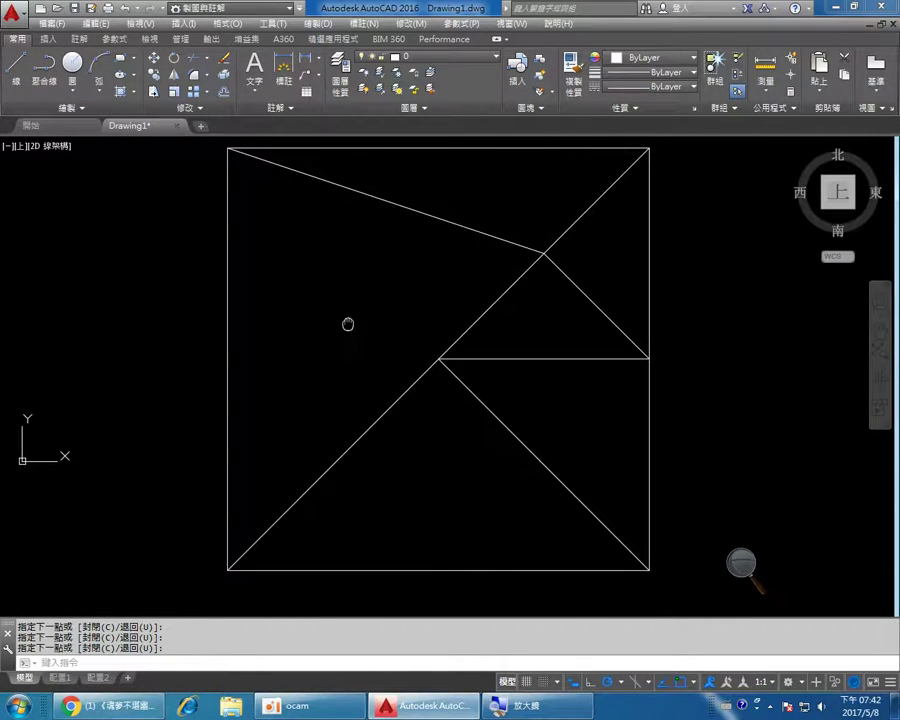
# - Draw connected lines from the diagonal's midpoint to the midpoint of the square's bottom side and on perpendicular to the lower half of the diagonal
pyautogui.rightClick(292, 287)
pyautogui.click(370, 290)
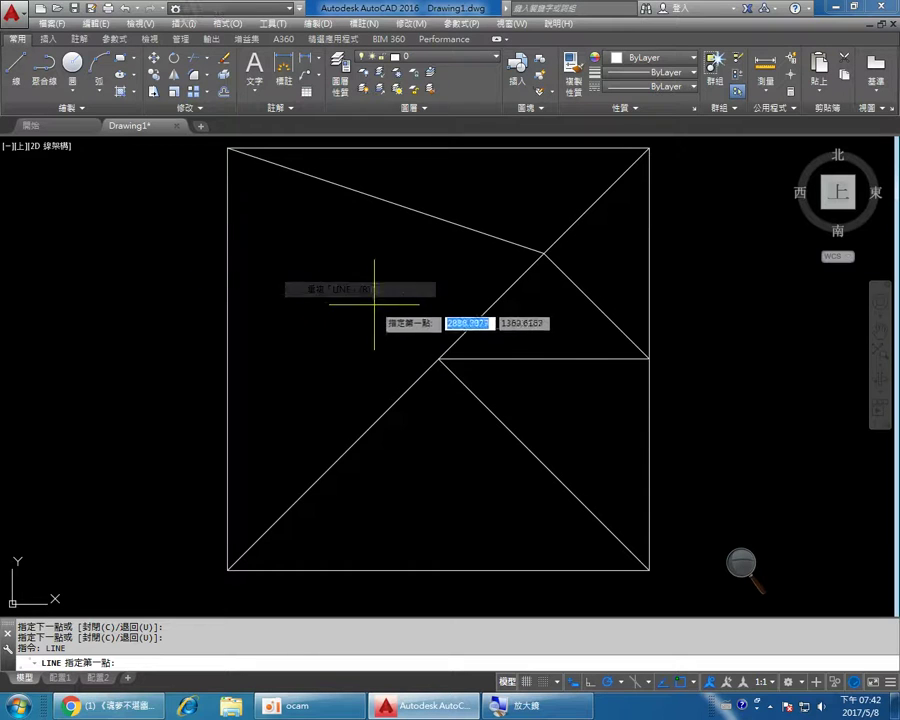
pyautogui.click(438, 358)
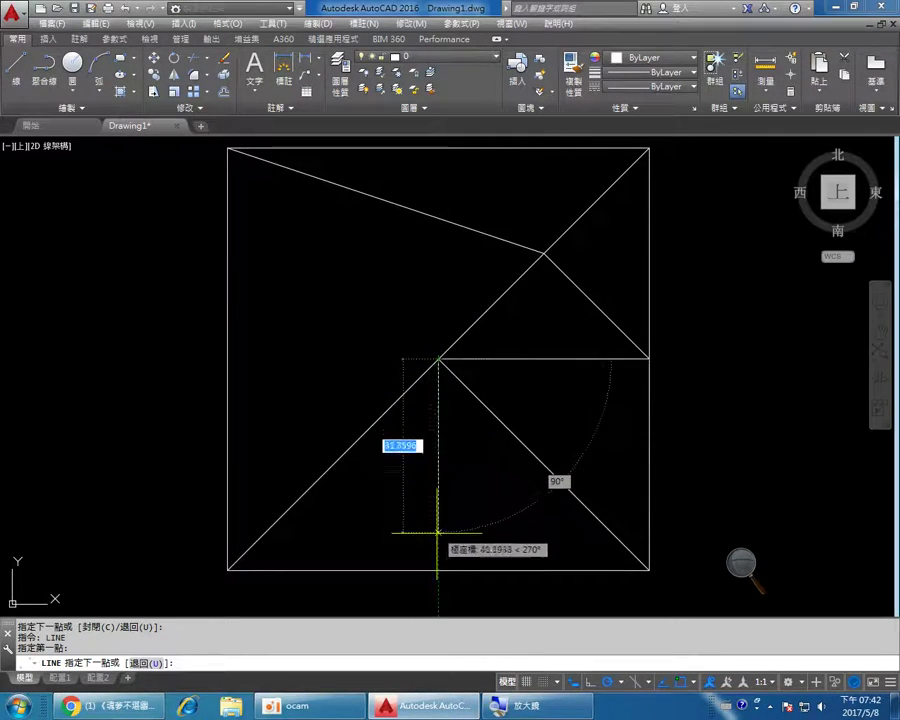
pyautogui.click(438, 571)
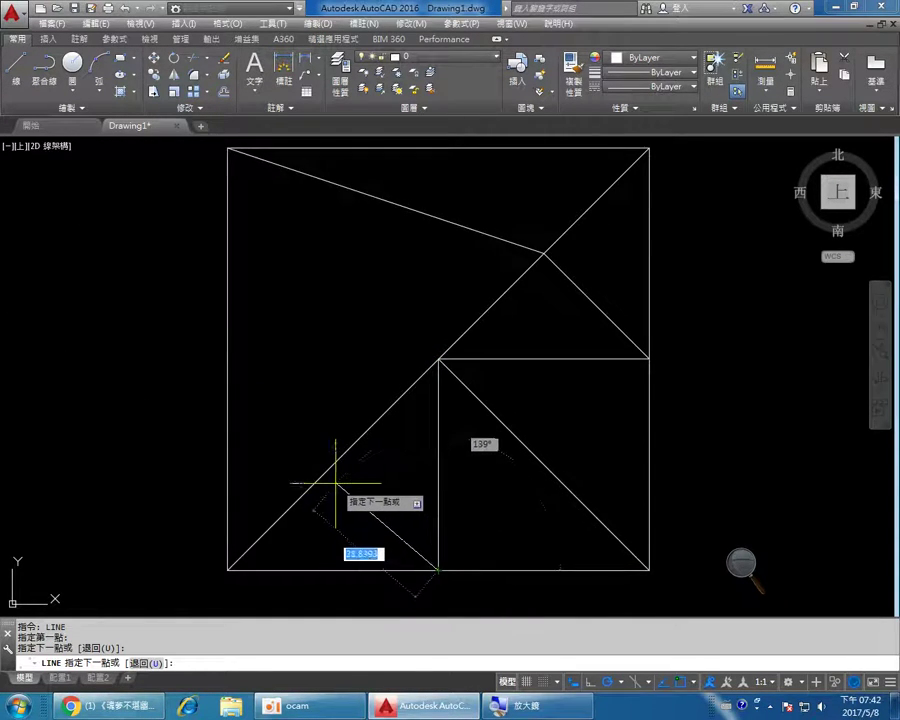
pyautogui.scroll(3, 318, 482)
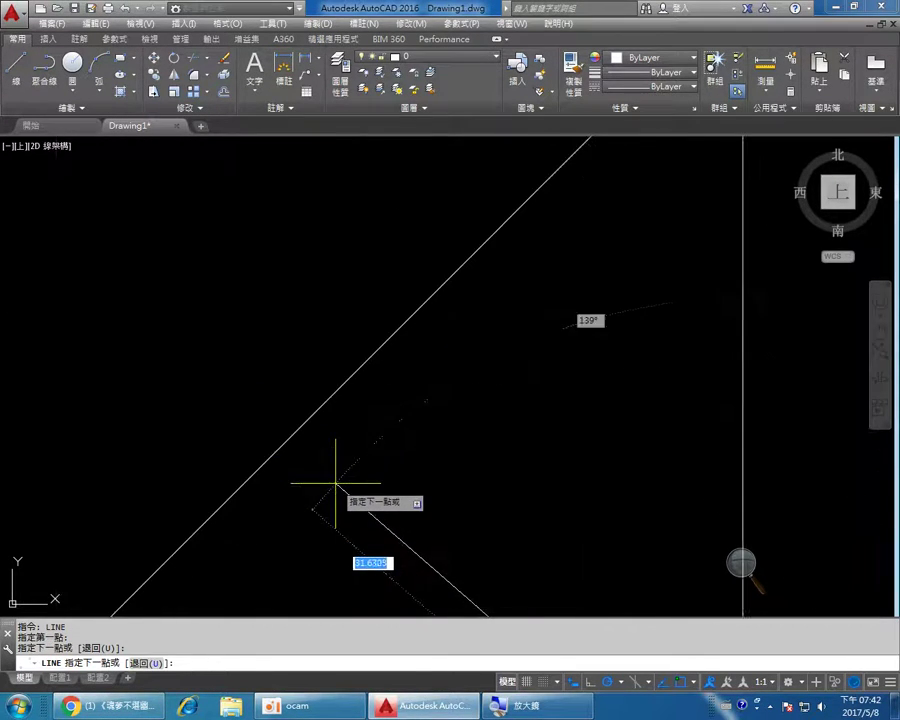
pyautogui.click(315, 412)
# - Continue the line from the perpendicular point on the diagonal's lower half to the square's upper-left corner and end it there
pyautogui.scroll(-3, 400, 476)
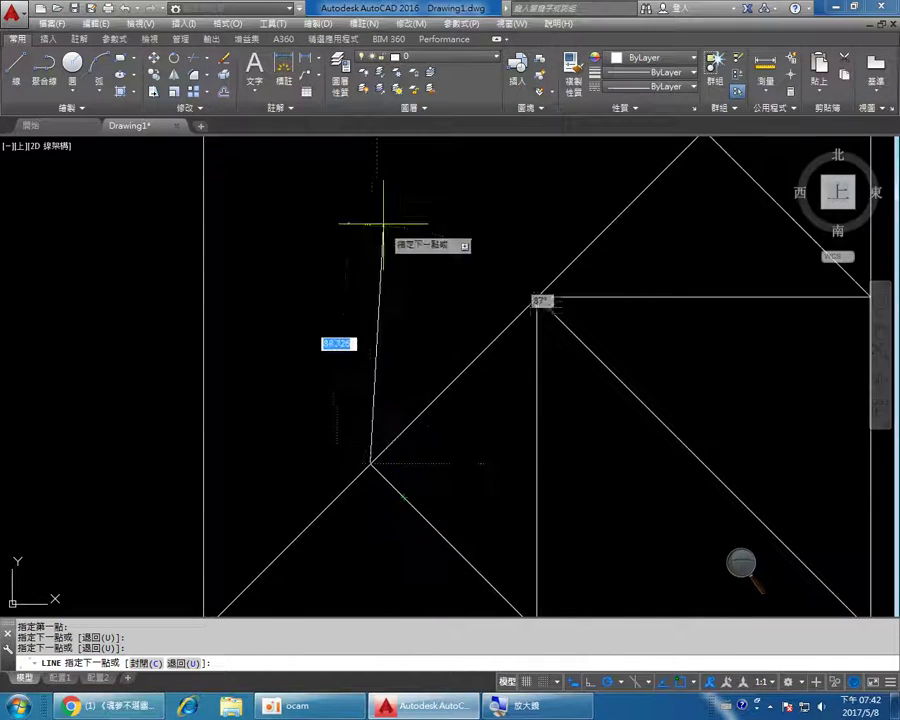
pyautogui.moveTo(370, 226); pyautogui.dragTo(358, 353, button='middle')
pyautogui.moveTo(335, 286); pyautogui.dragTo(373, 464, button='middle')
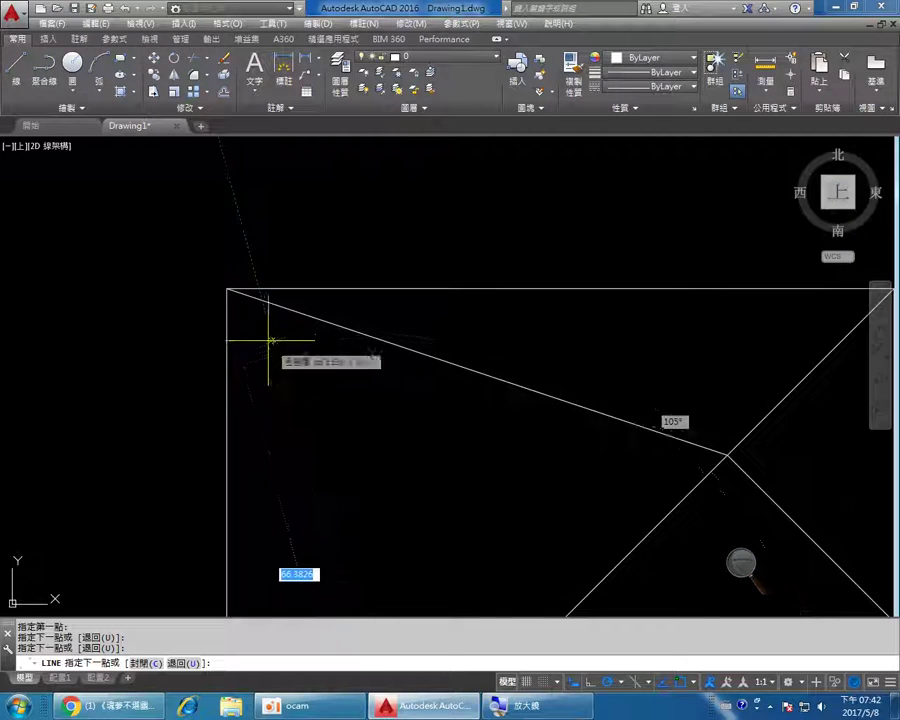
pyautogui.click(226, 289)
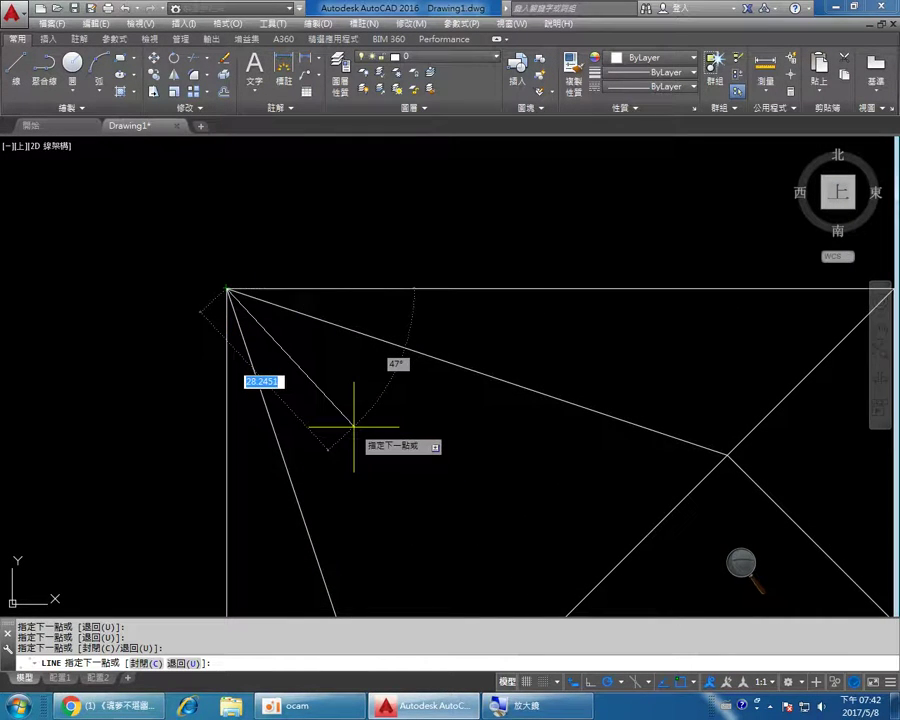
pyautogui.scroll(-3, 293, 349)
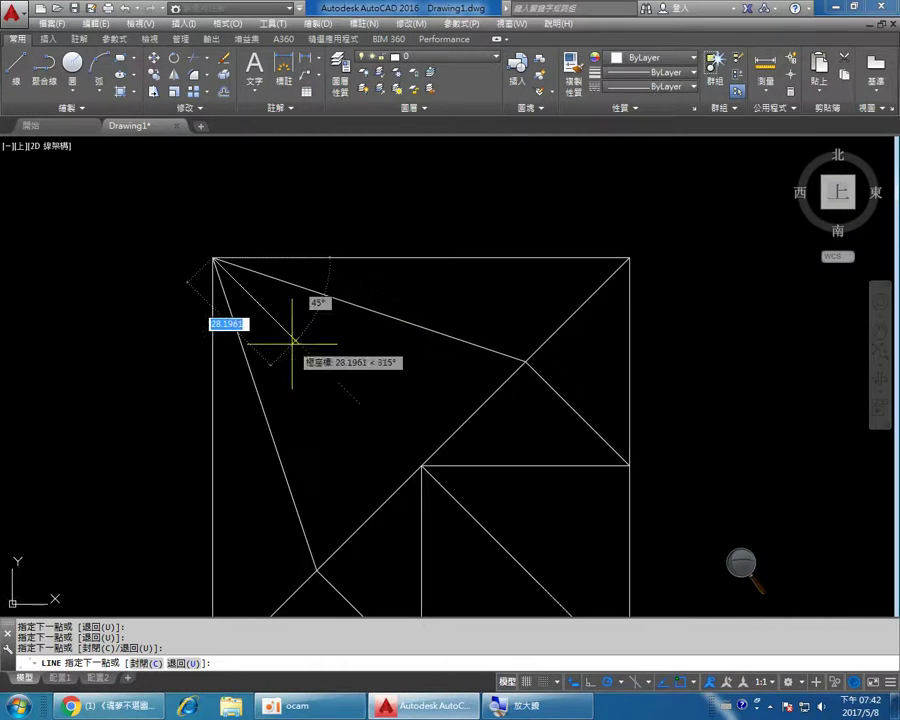
pyautogui.press('Return')
# - Draw a line from the lower perpendicular point on the diagonal perpendicular to the upper slanted line from the square's upper-left corner
pyautogui.moveTo(291, 344)
pyautogui.mouseDown(button='middle')
pyautogui.moveTo(416, 339)
pyautogui.moveTo(407, 314)
pyautogui.mouseUp(button='middle')
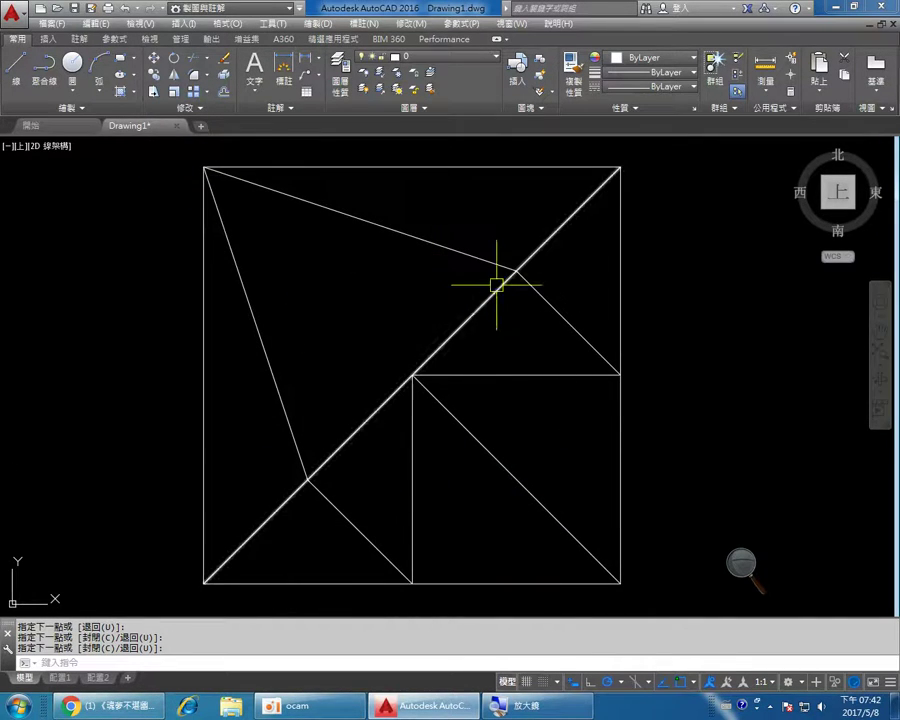
pyautogui.rightClick(418, 283)
pyautogui.click(436, 292)
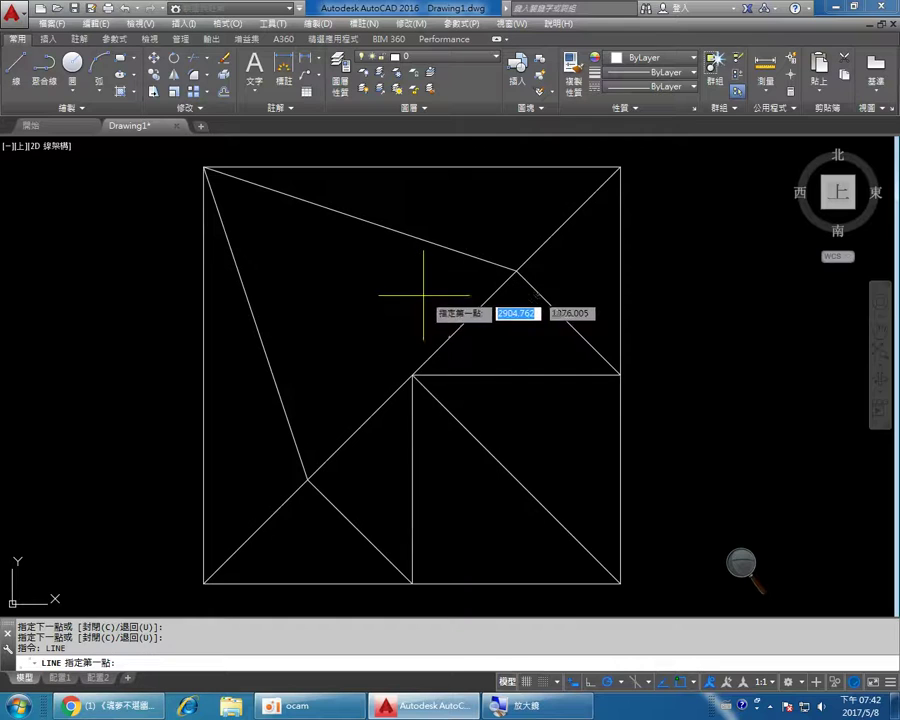
pyautogui.click(307, 480)
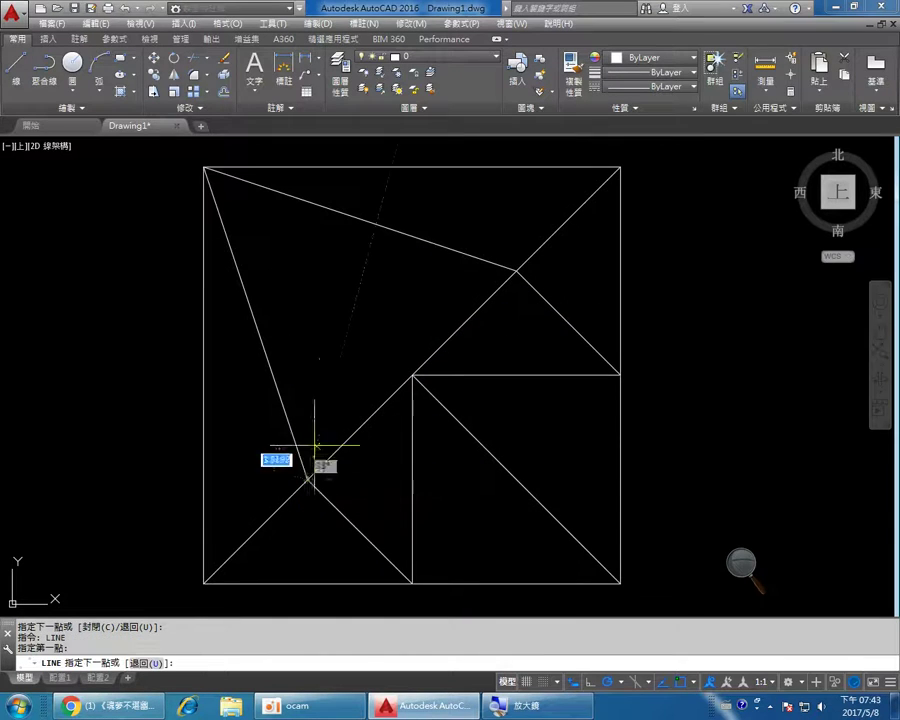
pyautogui.scroll(2, 366, 234)
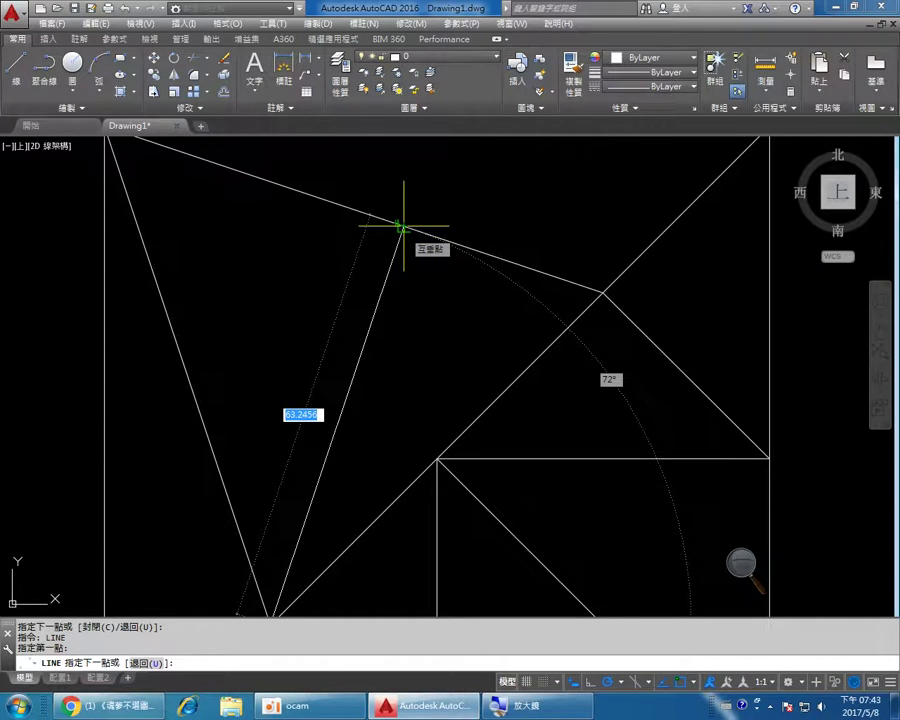
pyautogui.click(403, 228)
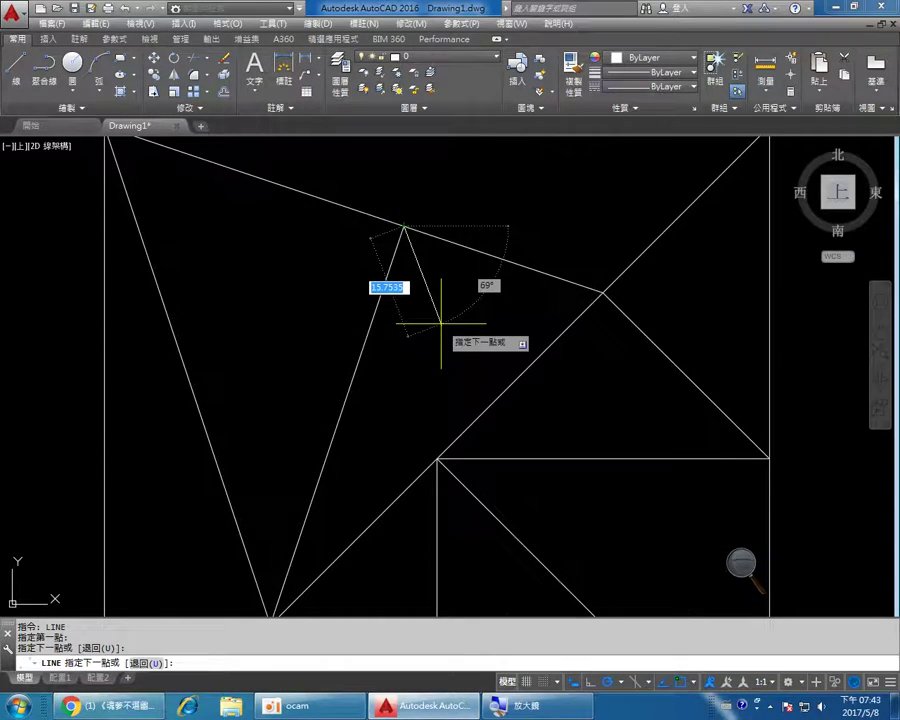
pyautogui.press('Return')
# - Draw a line from the upper perpendicular point on the diagonal perpendicular to the steep slanted line near the square's left side
pyautogui.press('Return')
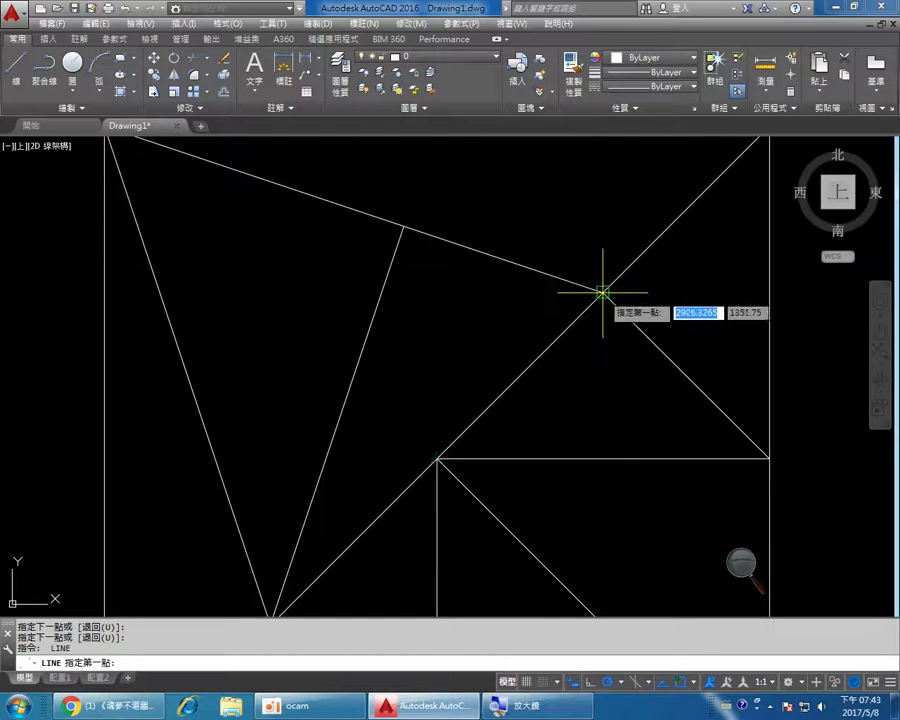
pyautogui.click(602, 293)
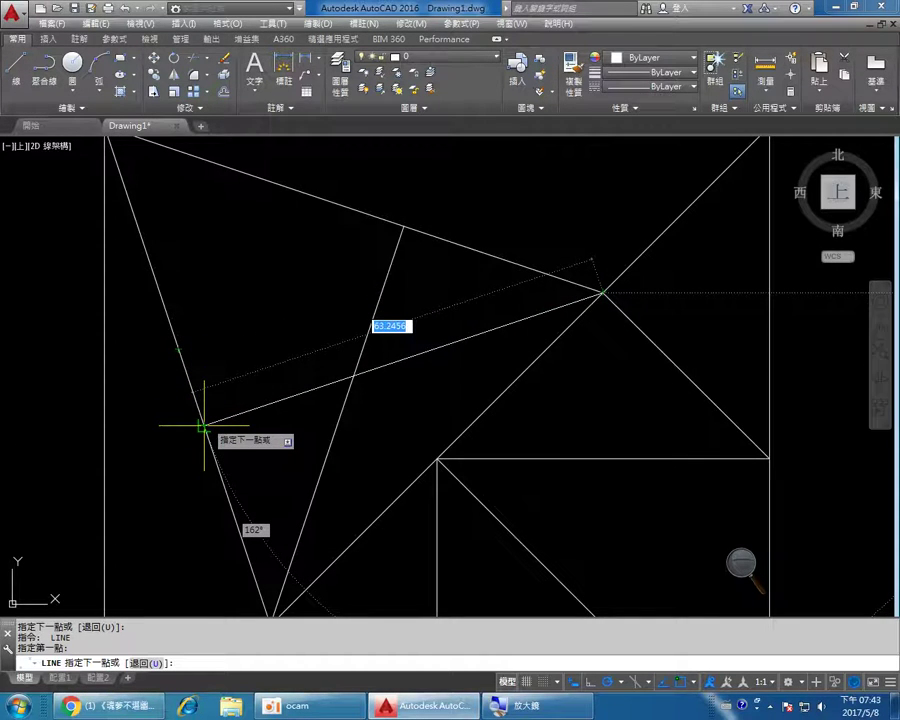
pyautogui.click(203, 428)
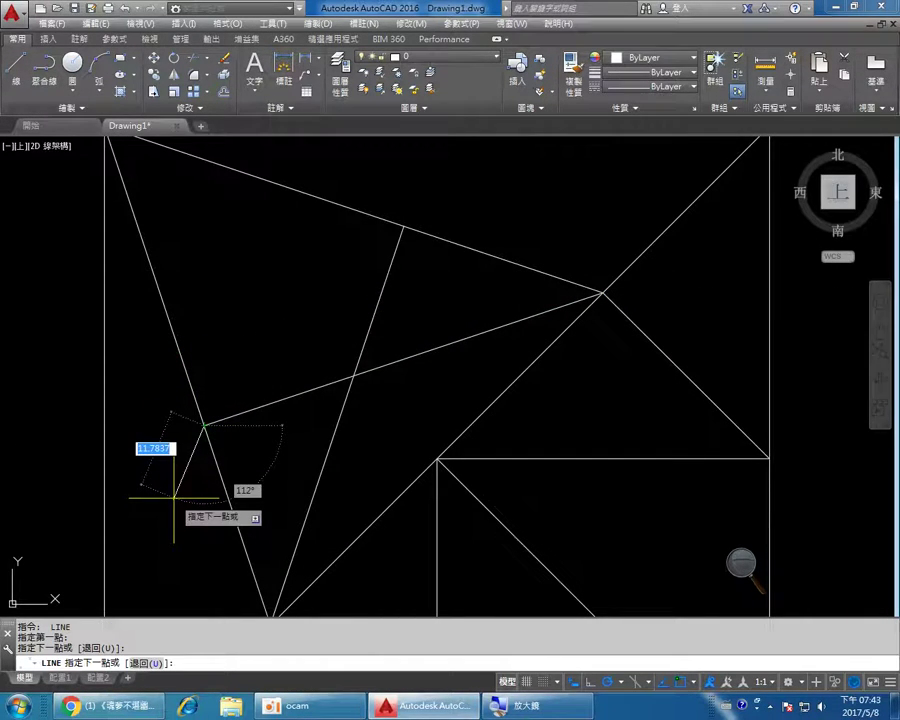
pyautogui.press('Return')
pyautogui.scroll(3, 190, 476)
pyautogui.scroll(-8, 192, 474)
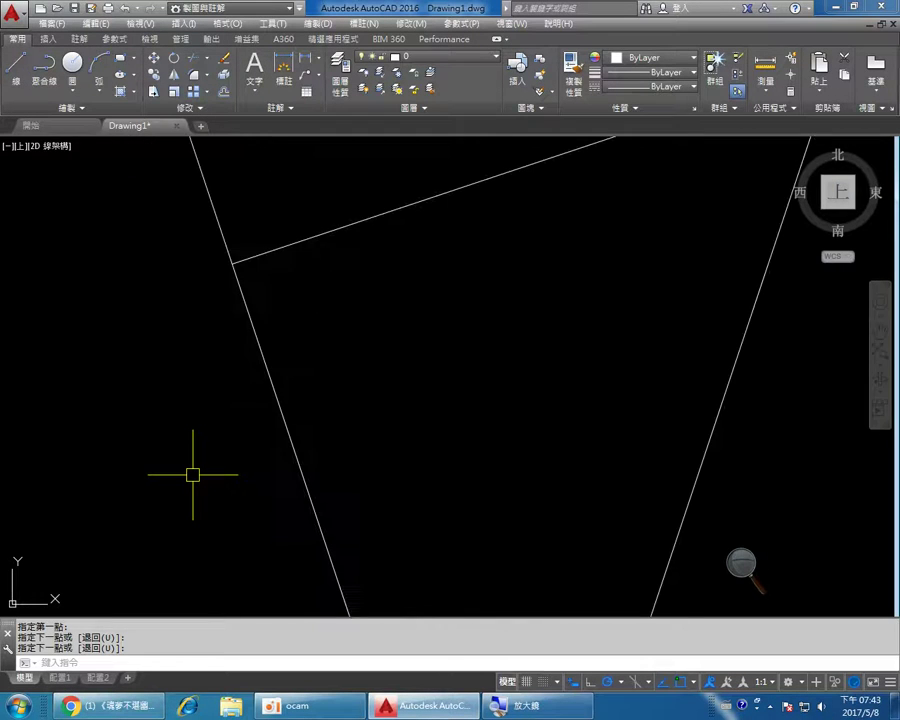
pyautogui.scroll(2, 258, 493)
pyautogui.moveTo(261, 494); pyautogui.dragTo(287, 425, button='middle')
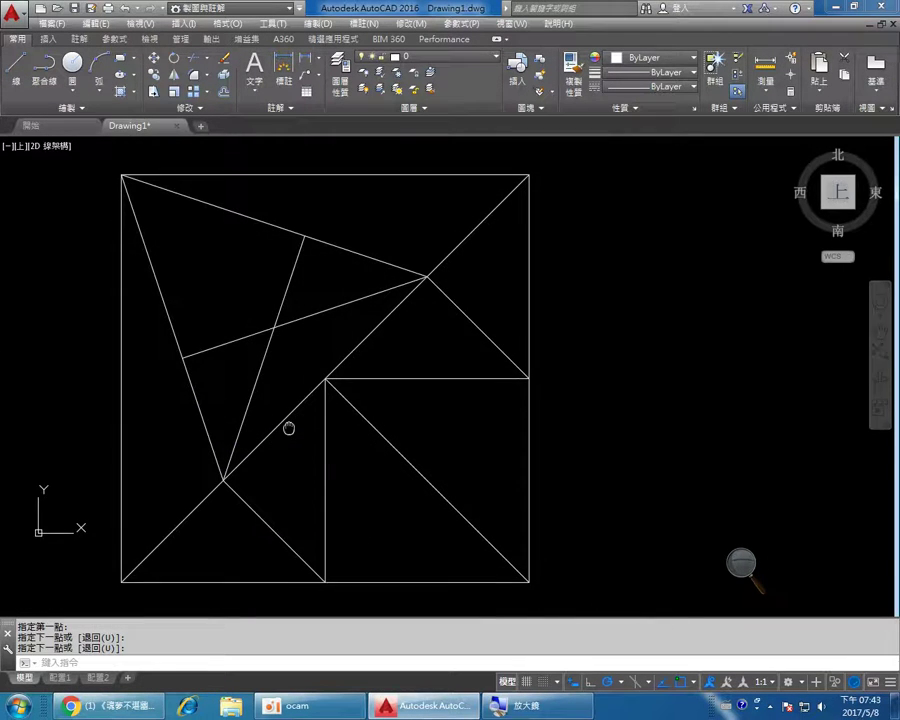